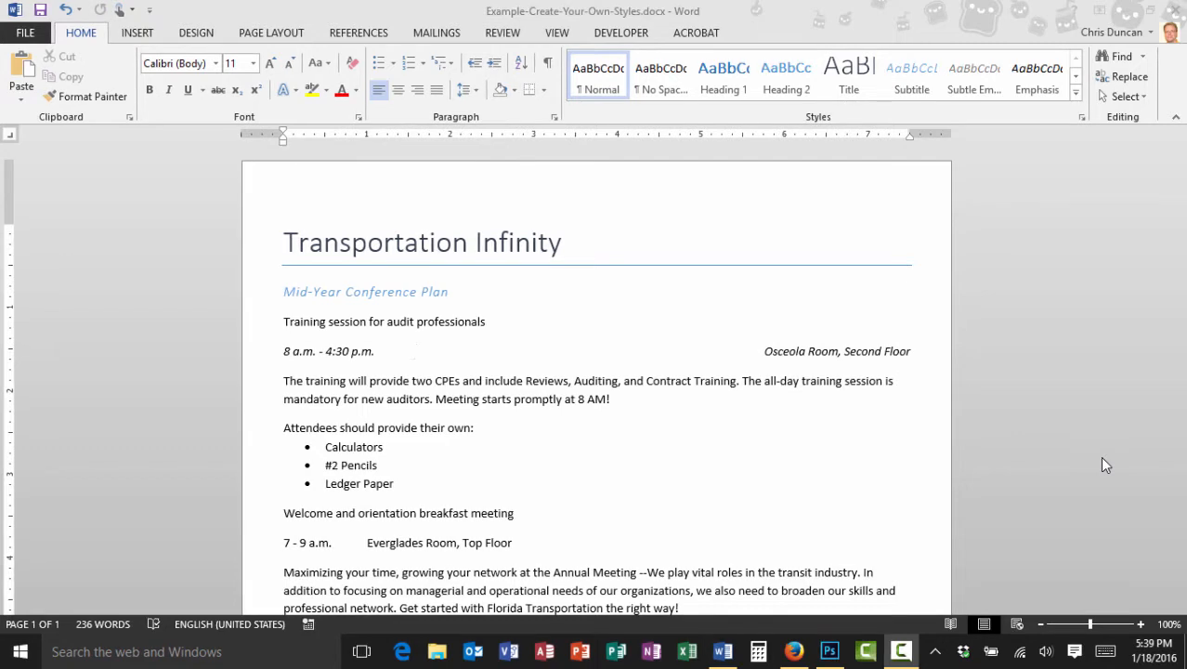
# Step: Start a new style named Meetings from the line "Training session for audit professionals" and open its full formatting options
pyautogui.click(1105, 464)
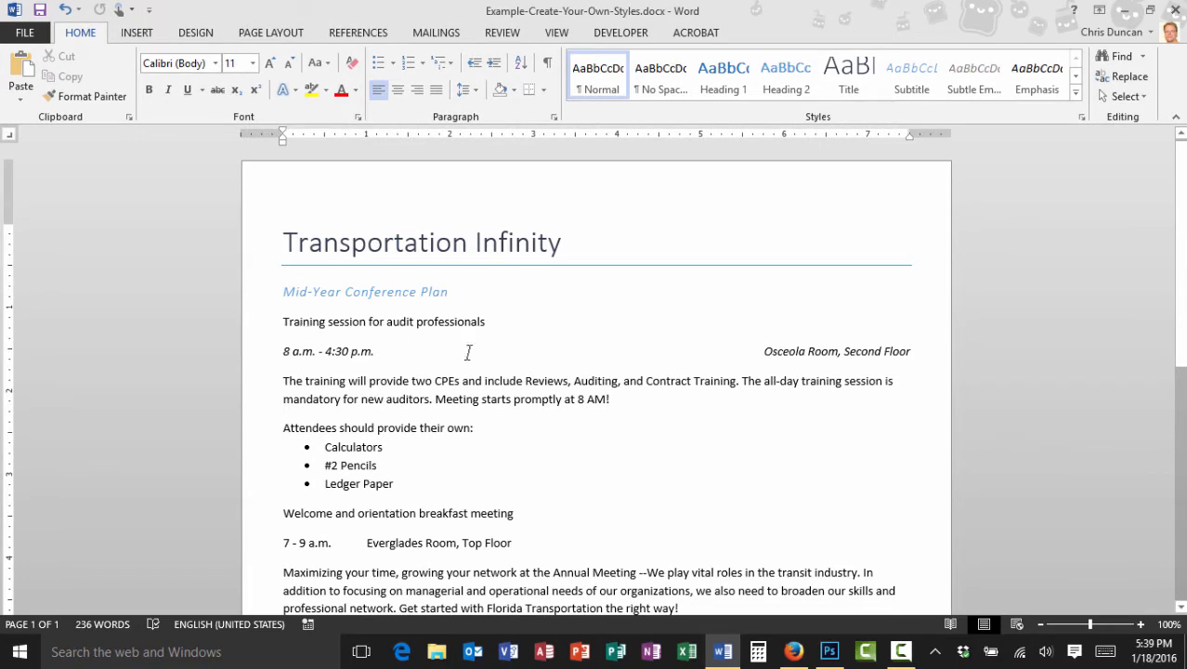
pyautogui.scroll(-5, 468, 352)
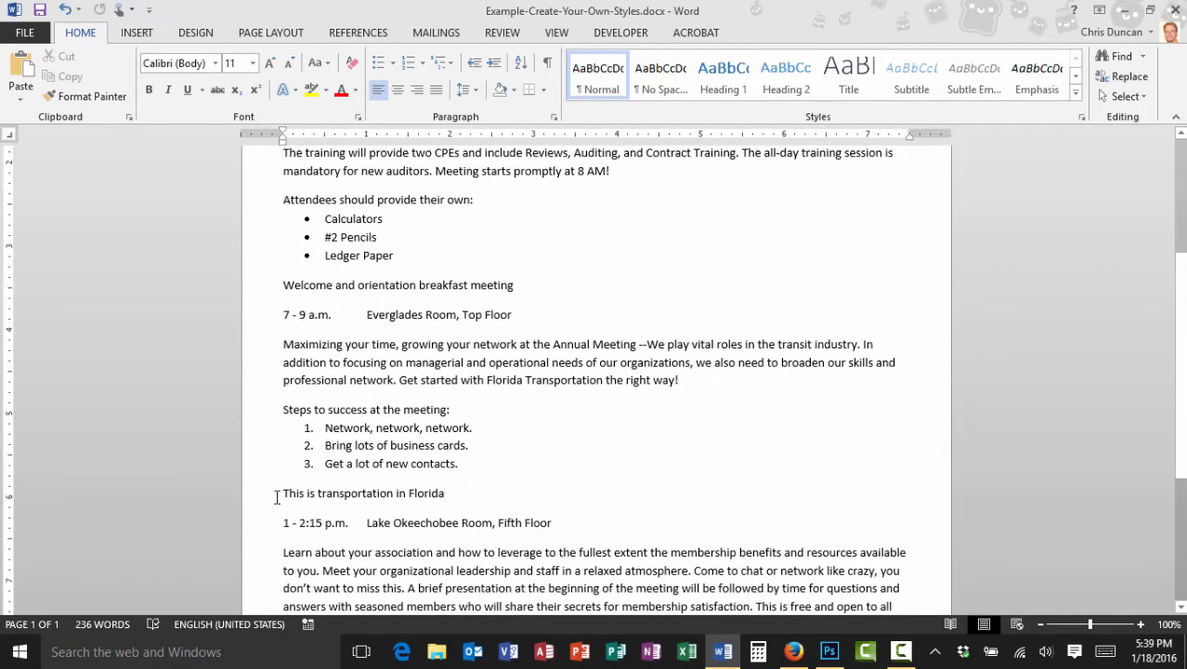
pyautogui.scroll(5, 465, 496)
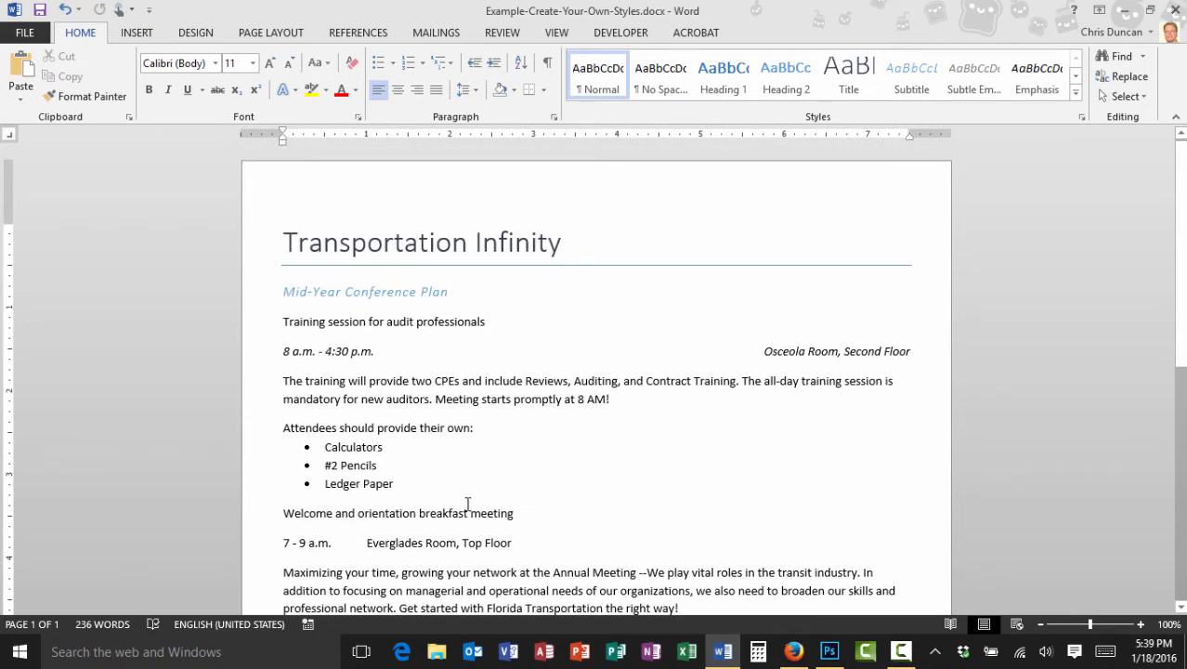
pyautogui.click(259, 335)
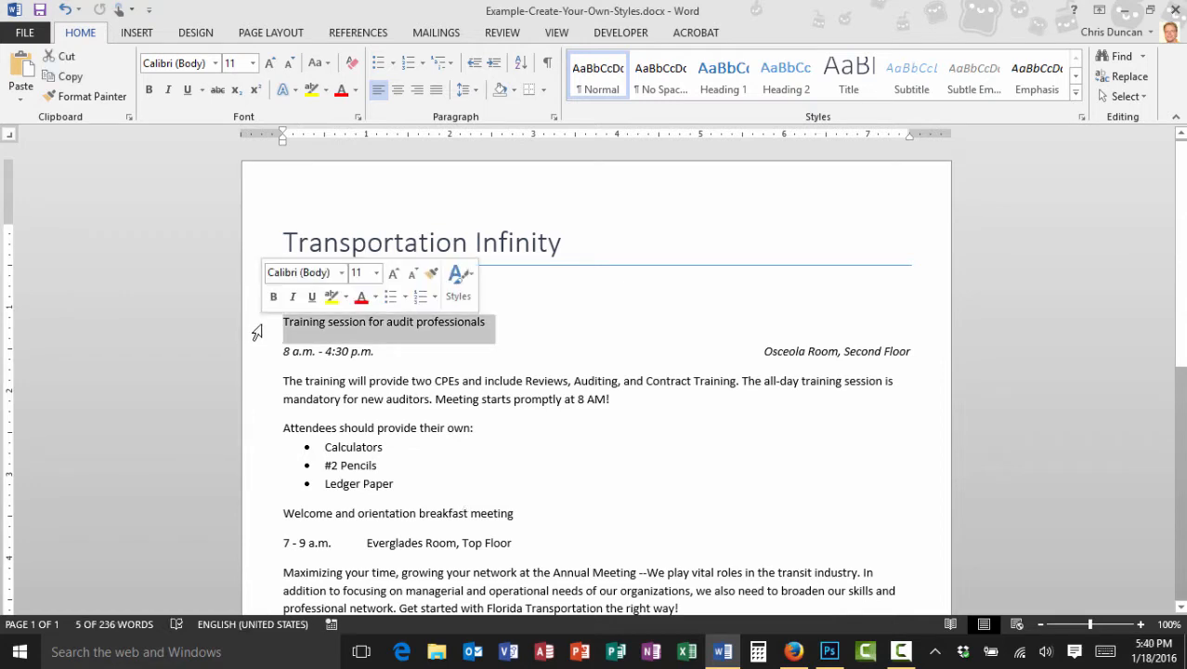
pyautogui.click(1076, 97)
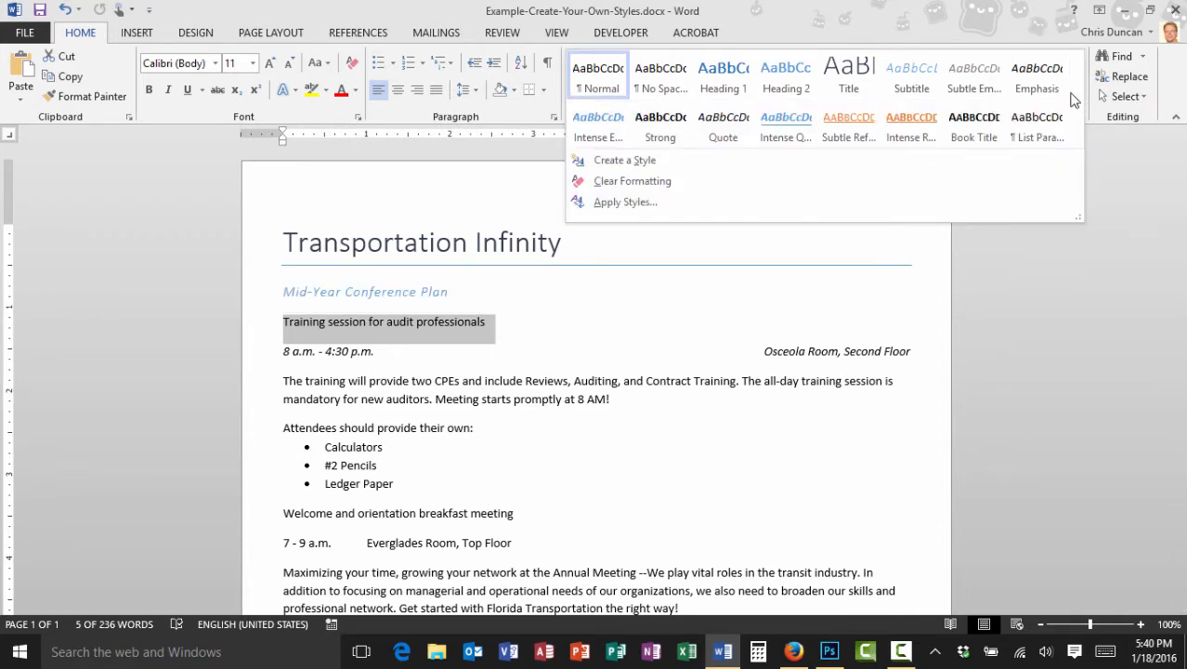
pyautogui.click(691, 169)
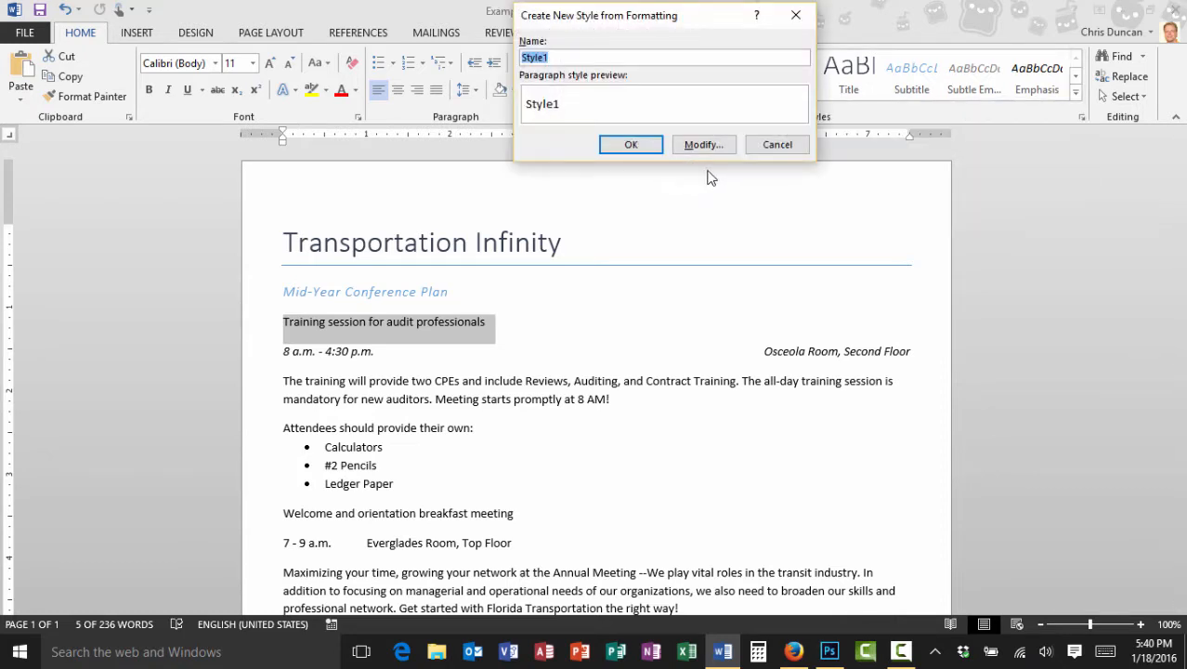
pyautogui.write('Meetings')
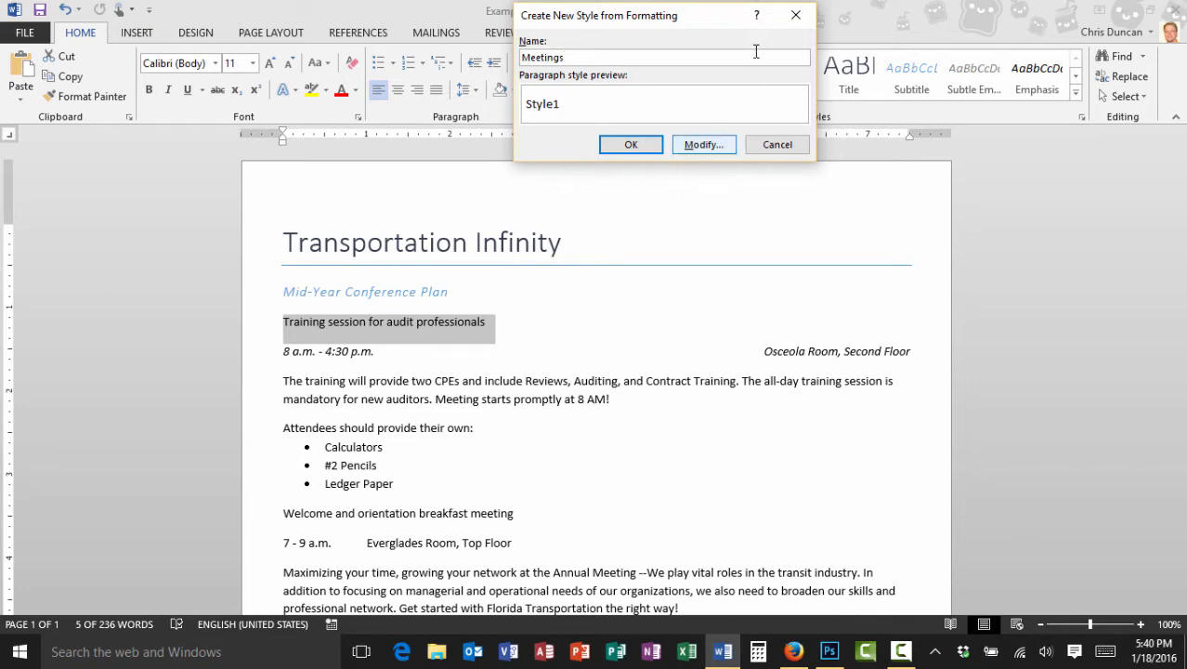
pyautogui.click(705, 145)
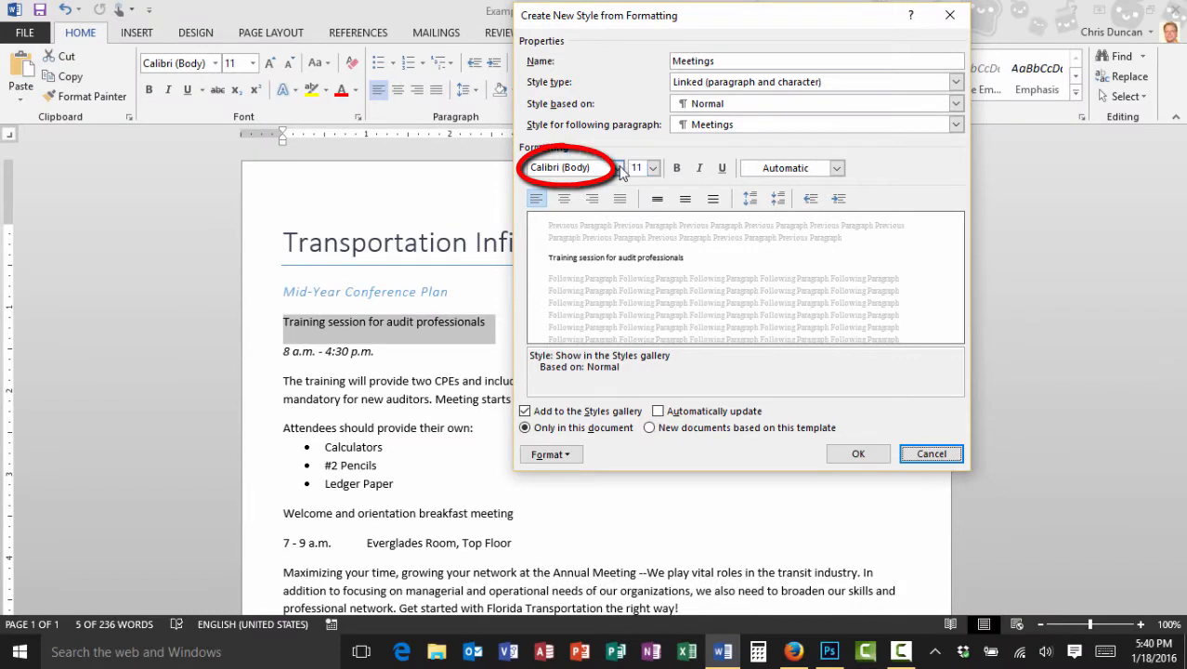
# Step: Set the Meetings style's font to Arial, 14 pt, in the blue Accent 5 theme color
pyautogui.click(618, 169)
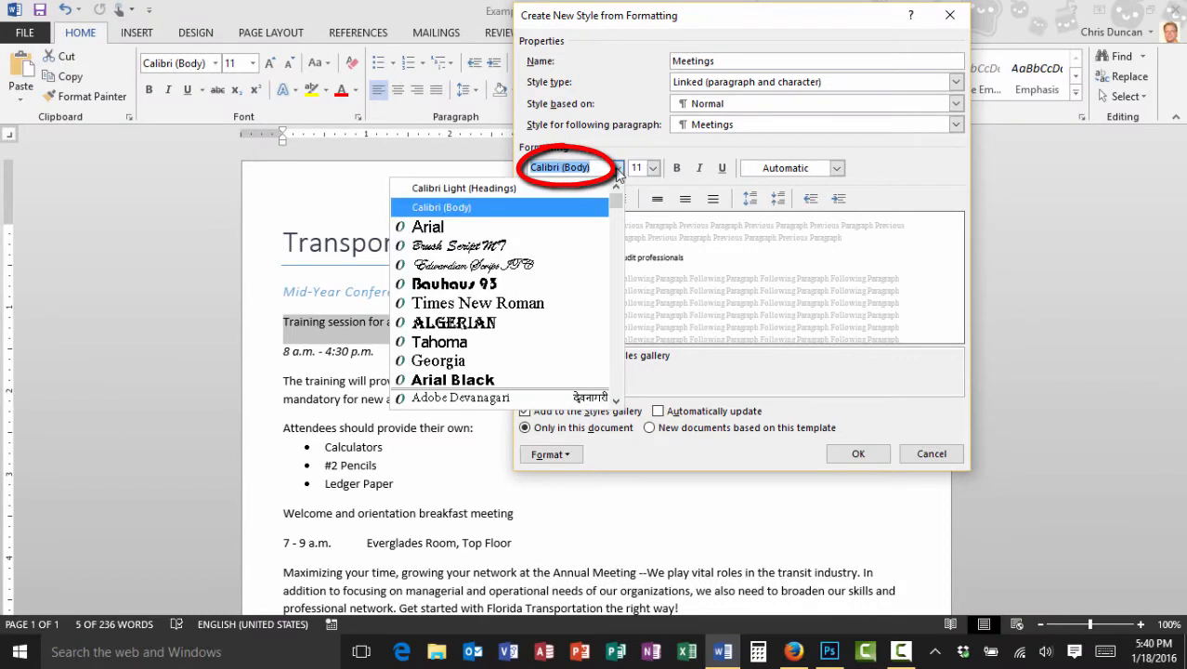
pyautogui.click(591, 222)
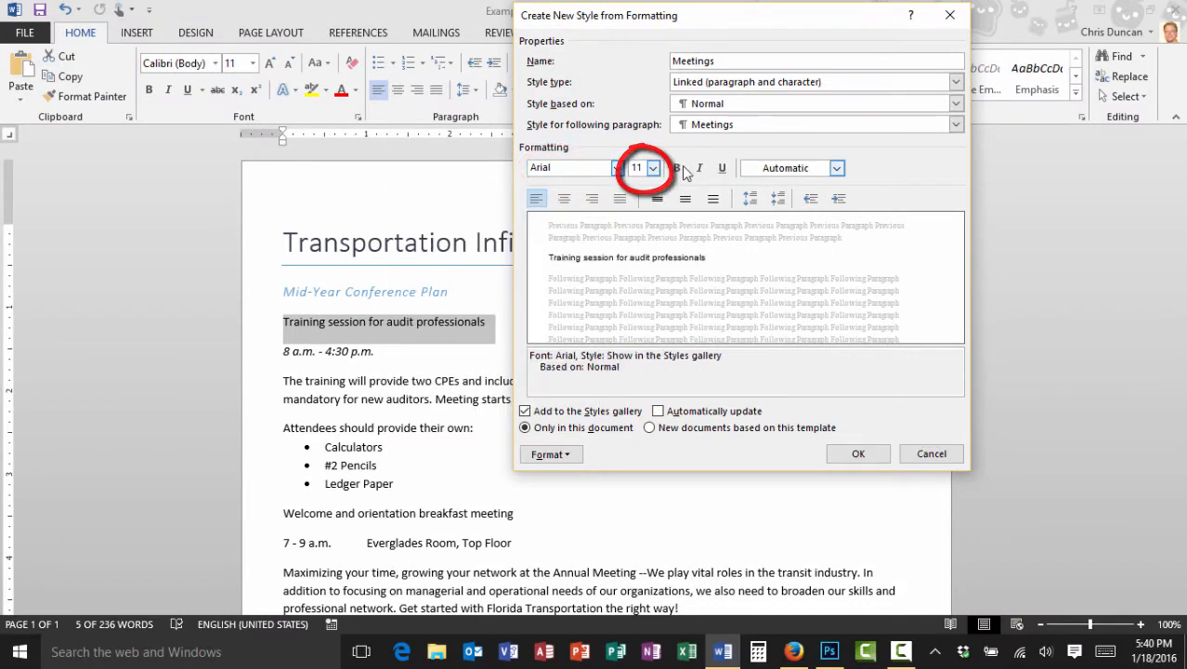
pyautogui.click(654, 168)
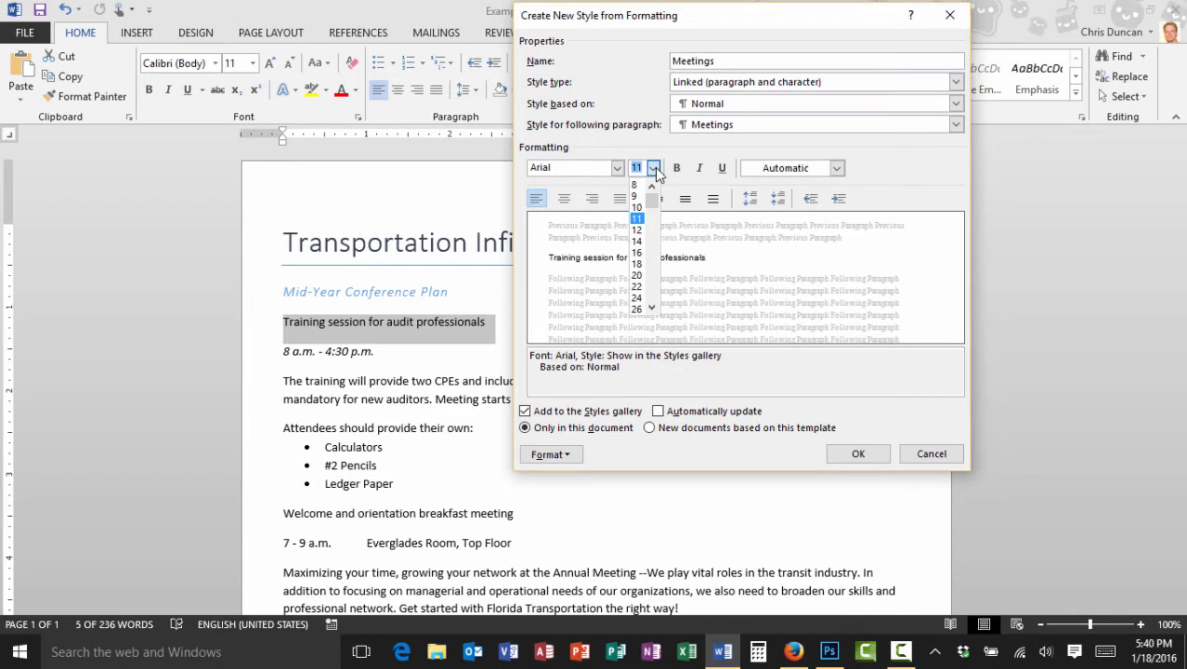
pyautogui.click(641, 246)
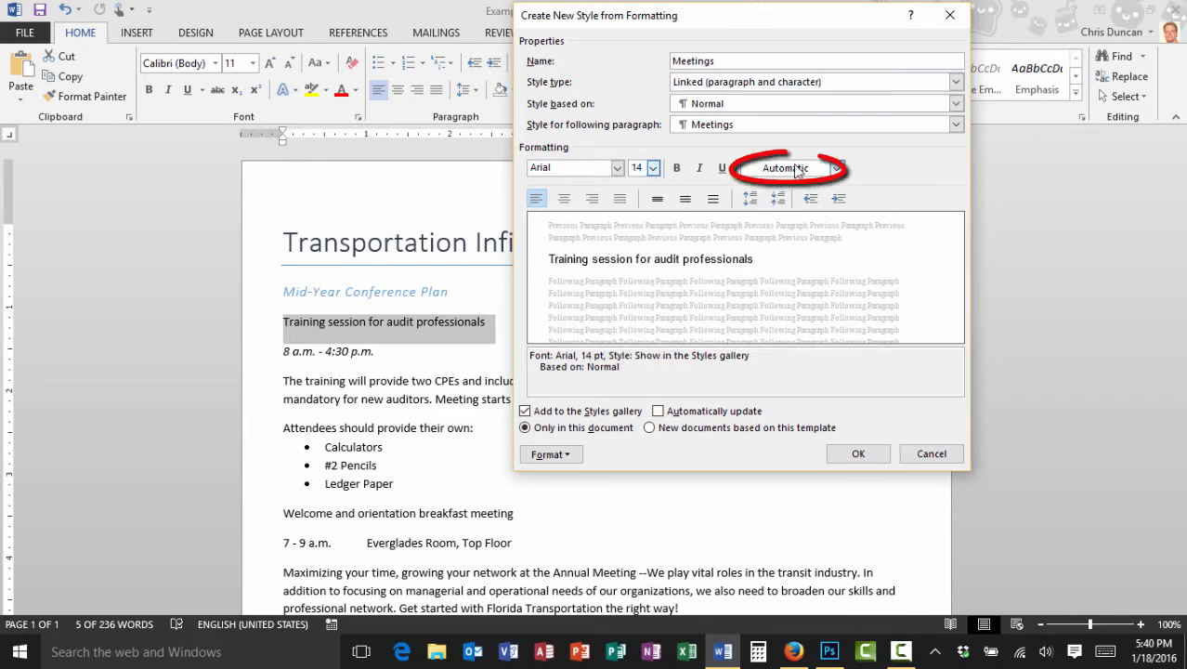
pyautogui.click(795, 169)
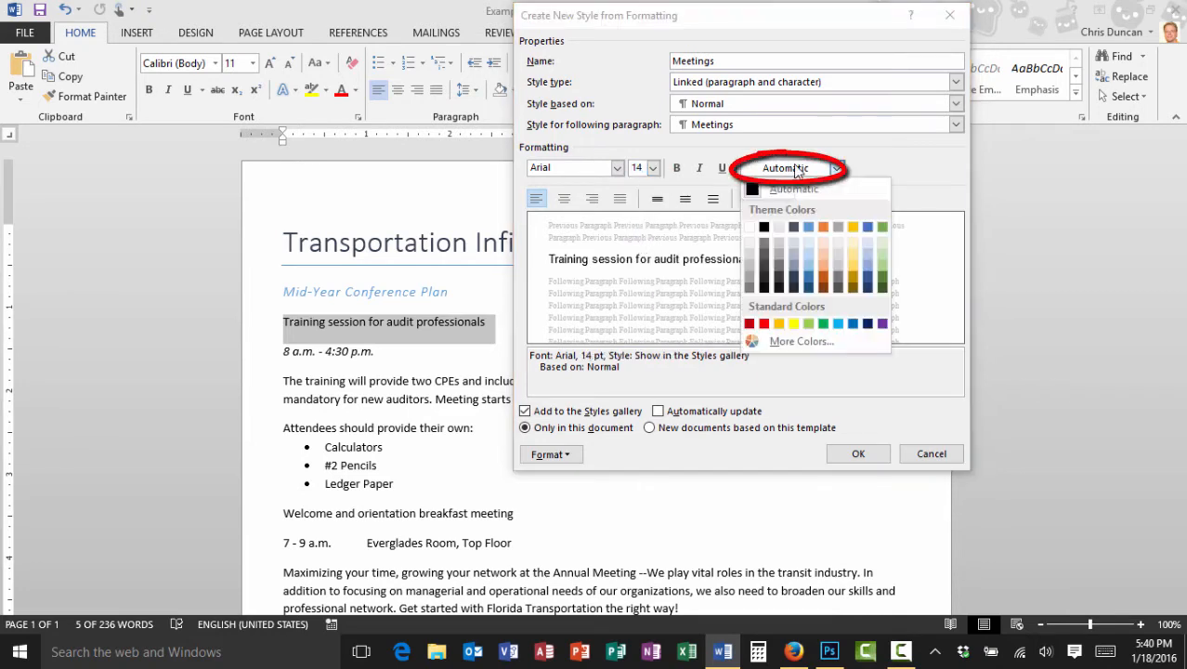
pyautogui.click(865, 229)
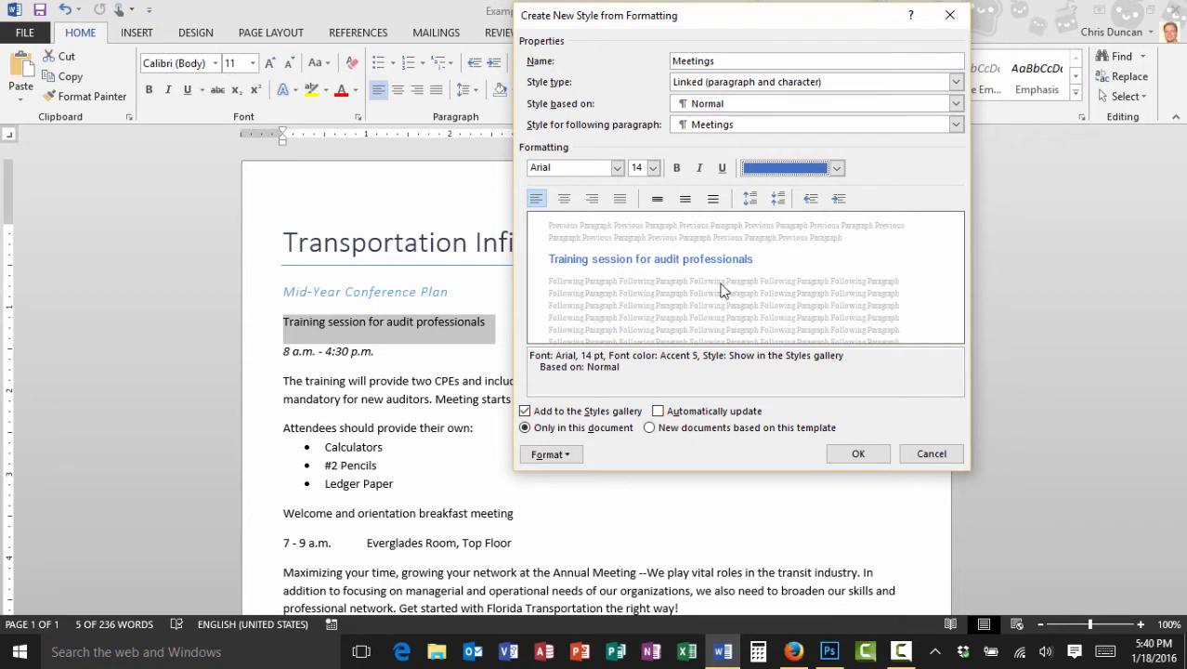
# Step: Set the Meetings style's paragraph spacing to 24 pt before and 0 pt after
pyautogui.click(565, 455)
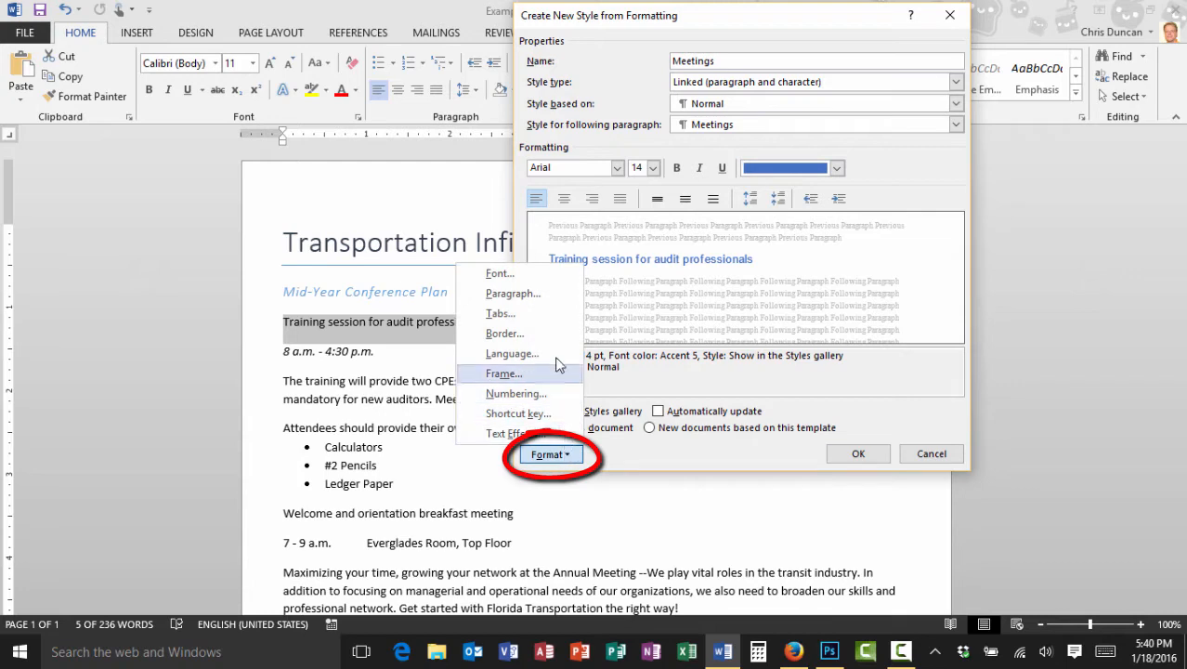
pyautogui.click(531, 293)
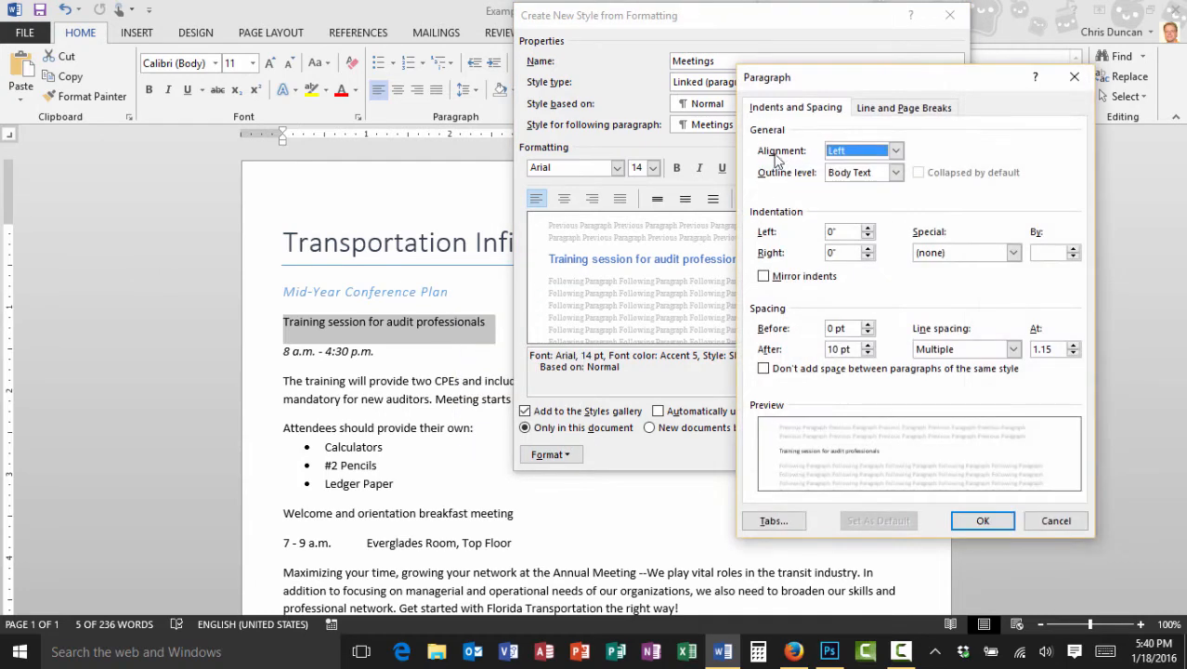
pyautogui.click(867, 324)
pyautogui.click(867, 324)
pyautogui.click(868, 324)
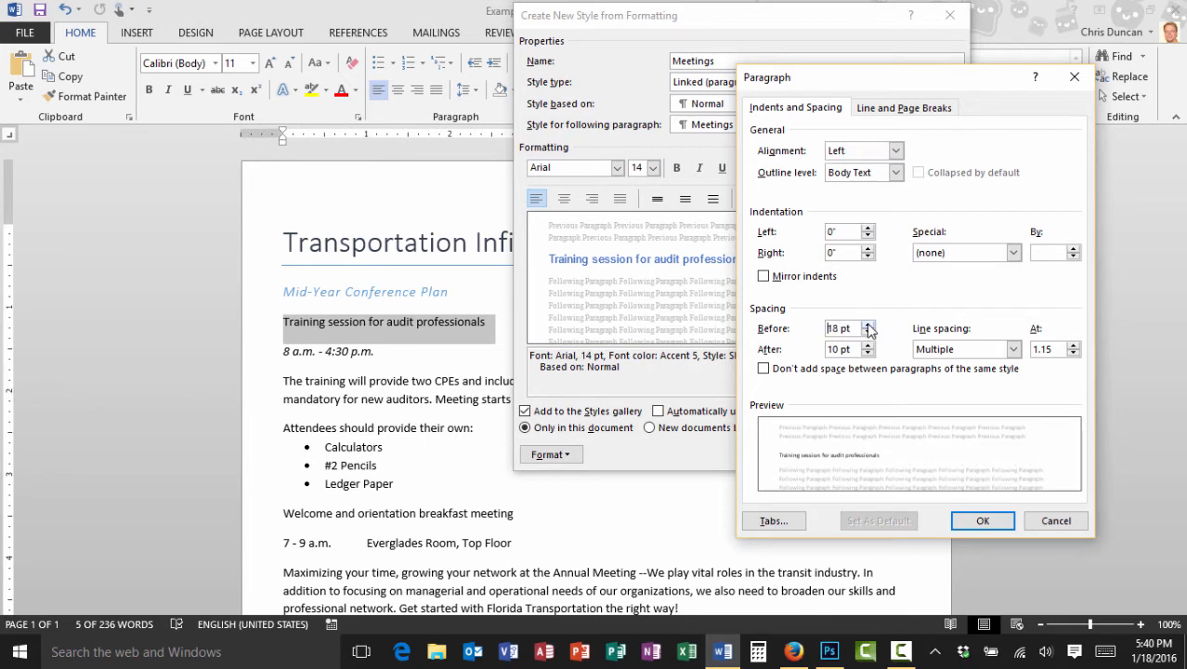
pyautogui.click(867, 324)
pyautogui.click(868, 353)
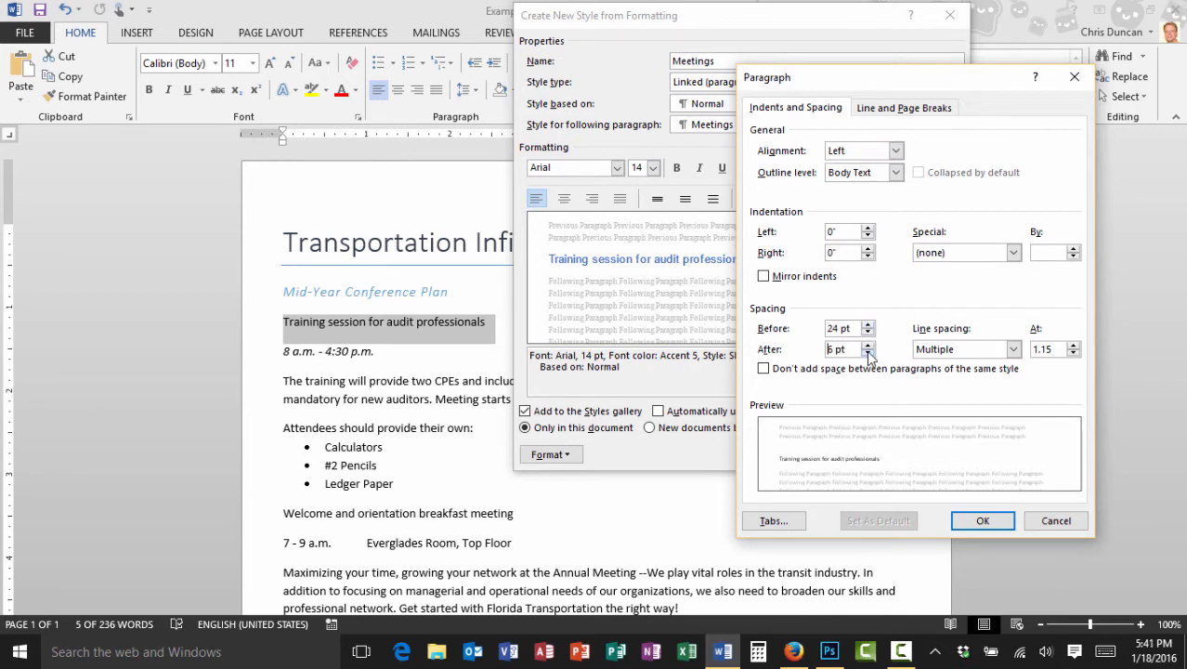
pyautogui.click(867, 353)
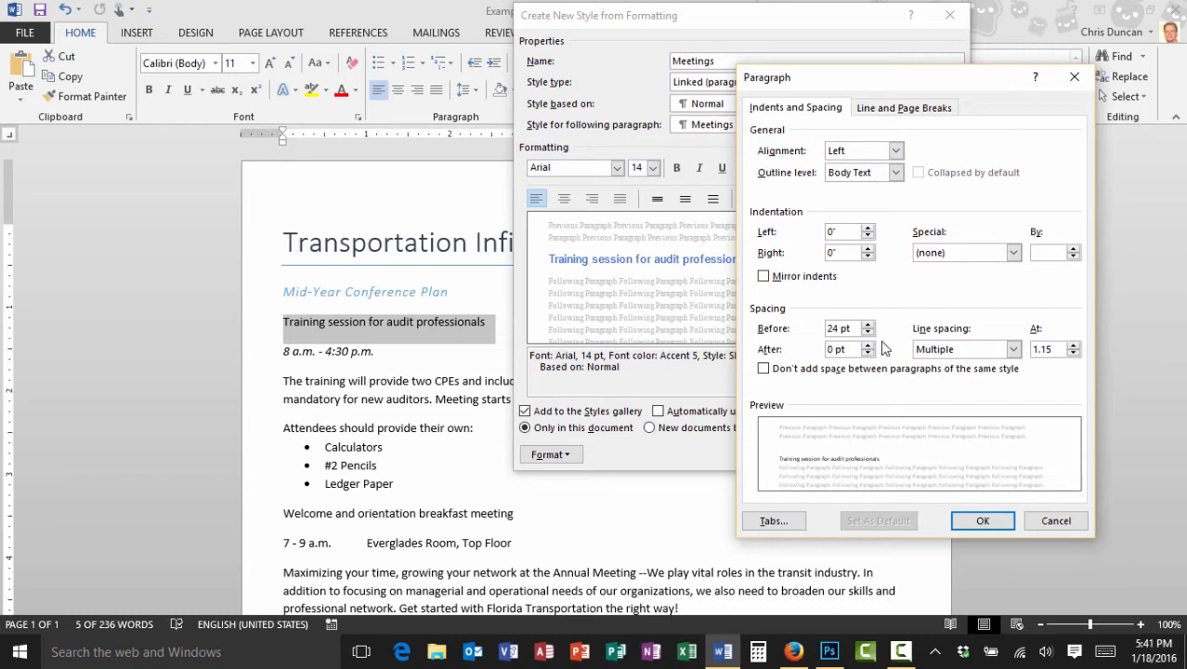
pyautogui.click(994, 525)
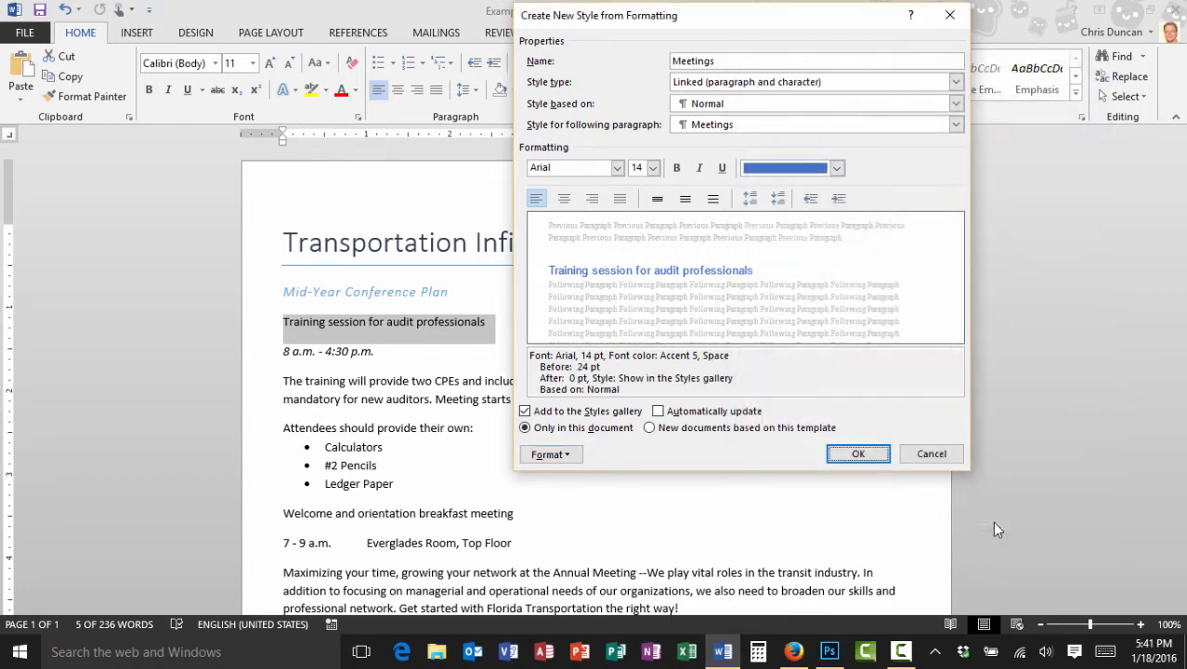
# Step: Give the Meetings style a 1 pt solid bottom border in blue Accent 5 and bold text, and finish creating the style
pyautogui.click(550, 454)
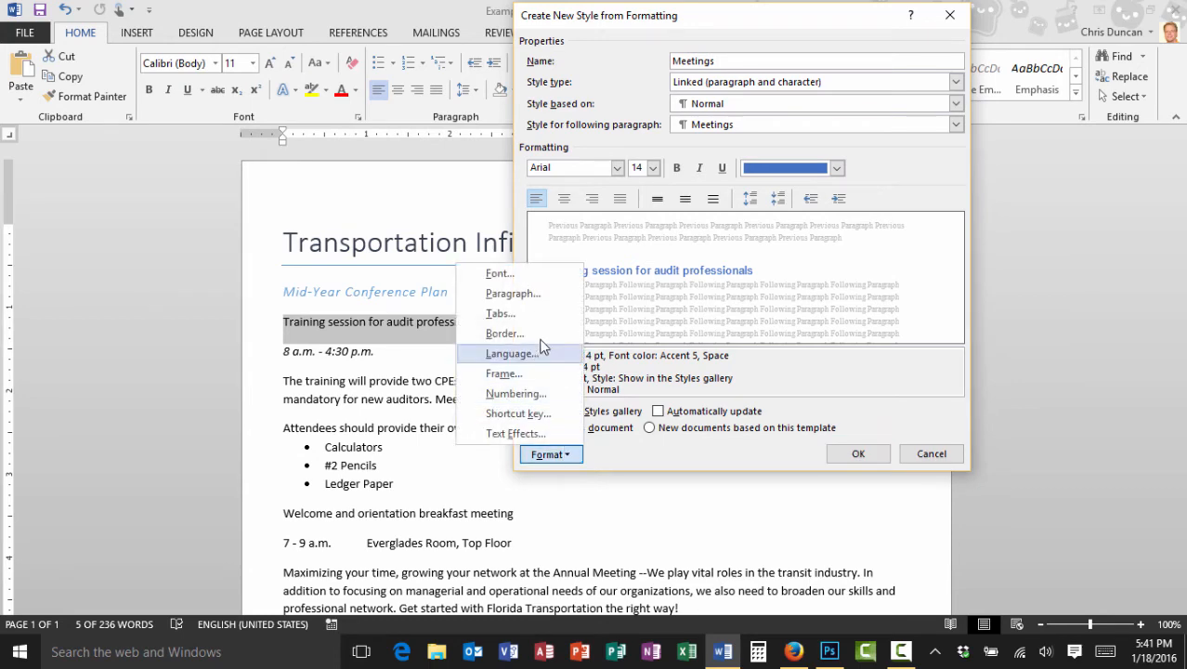
pyautogui.click(506, 333)
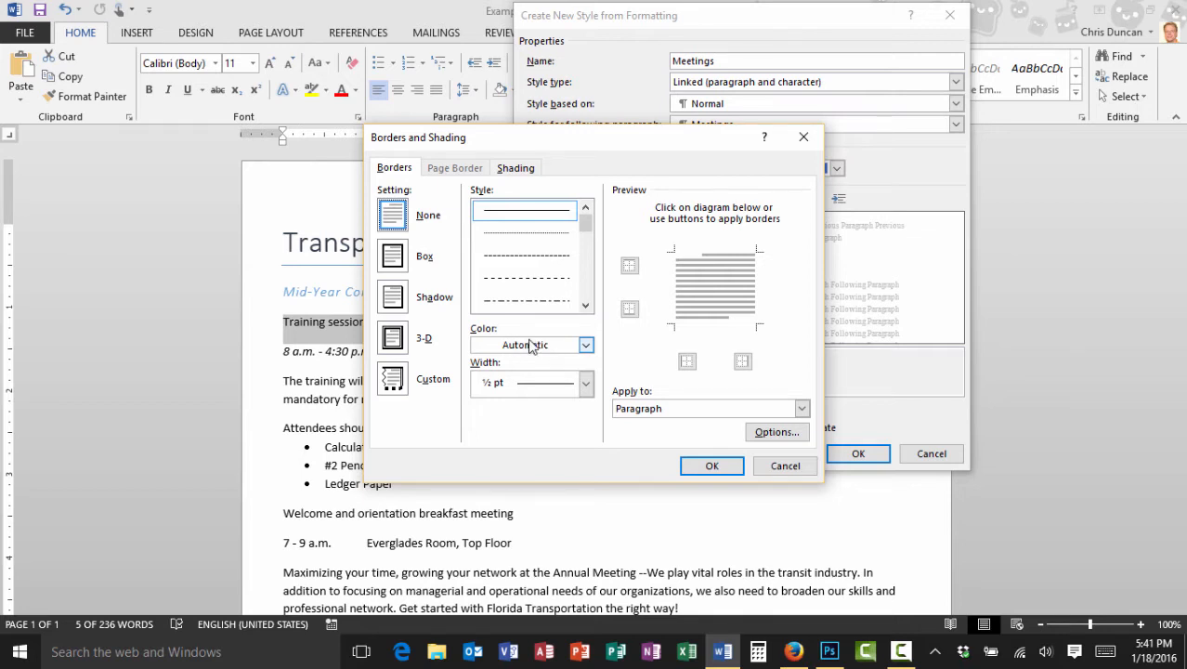
pyautogui.click(530, 345)
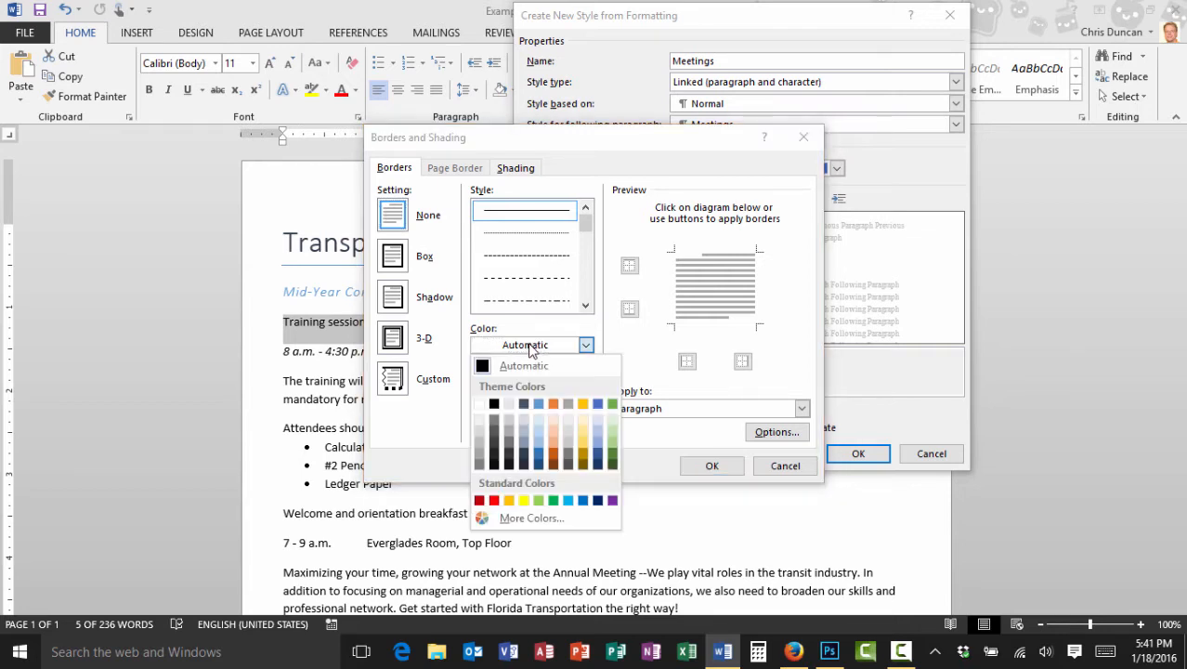
pyautogui.click(598, 404)
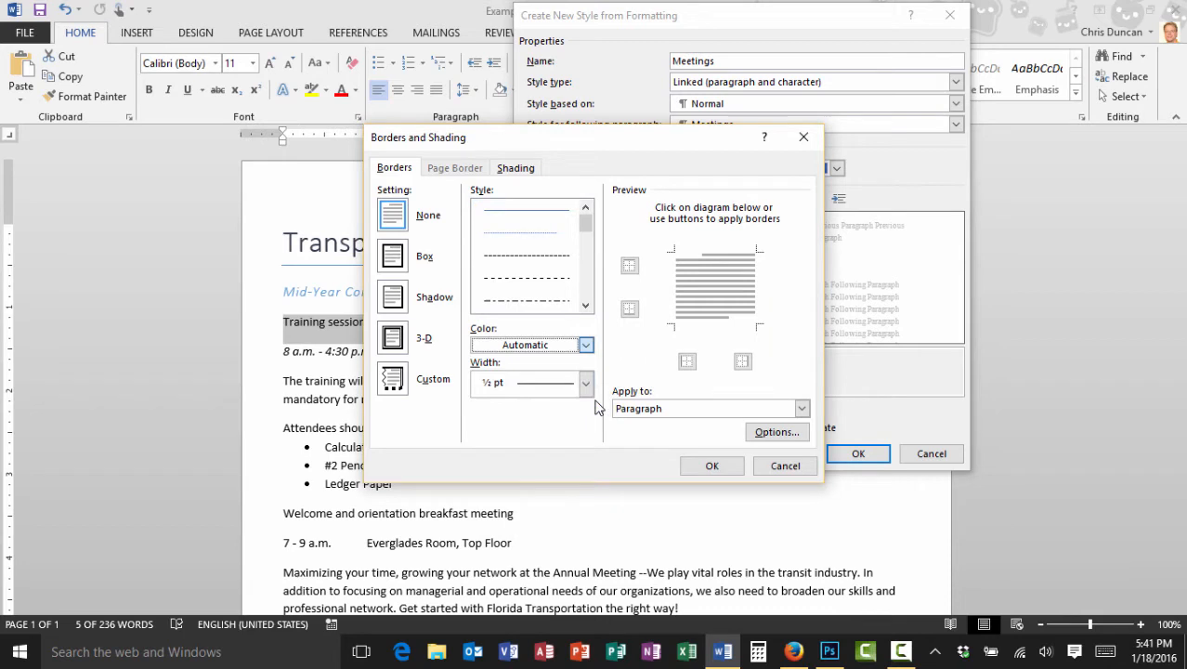
pyautogui.click(545, 390)
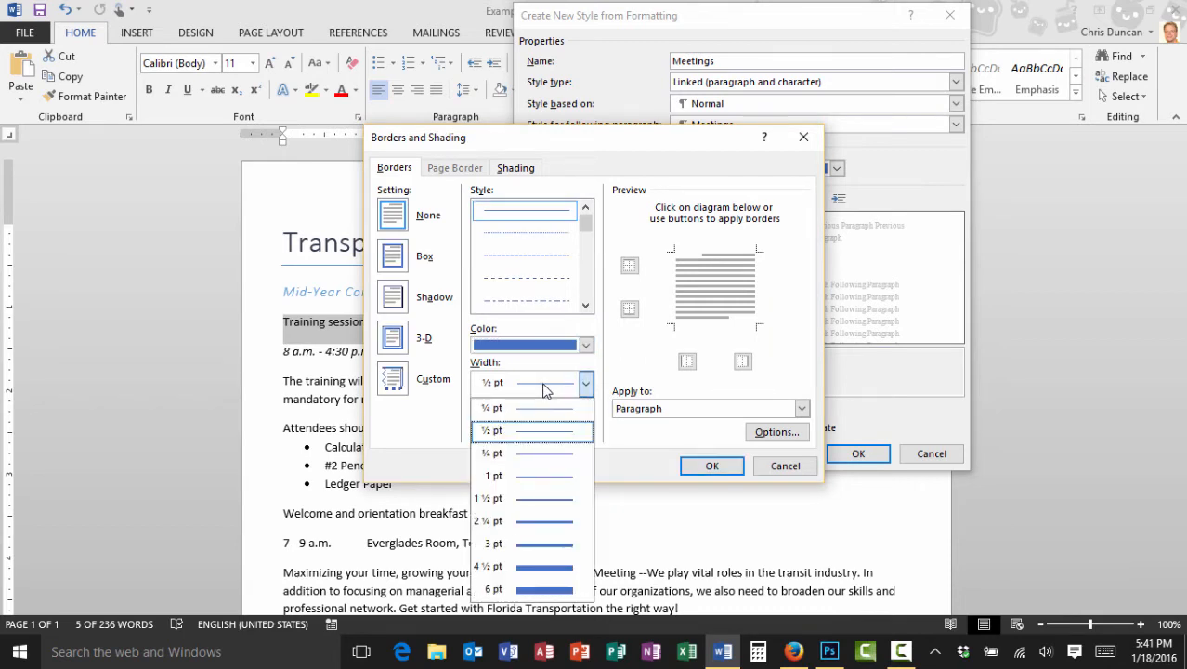
pyautogui.click(554, 479)
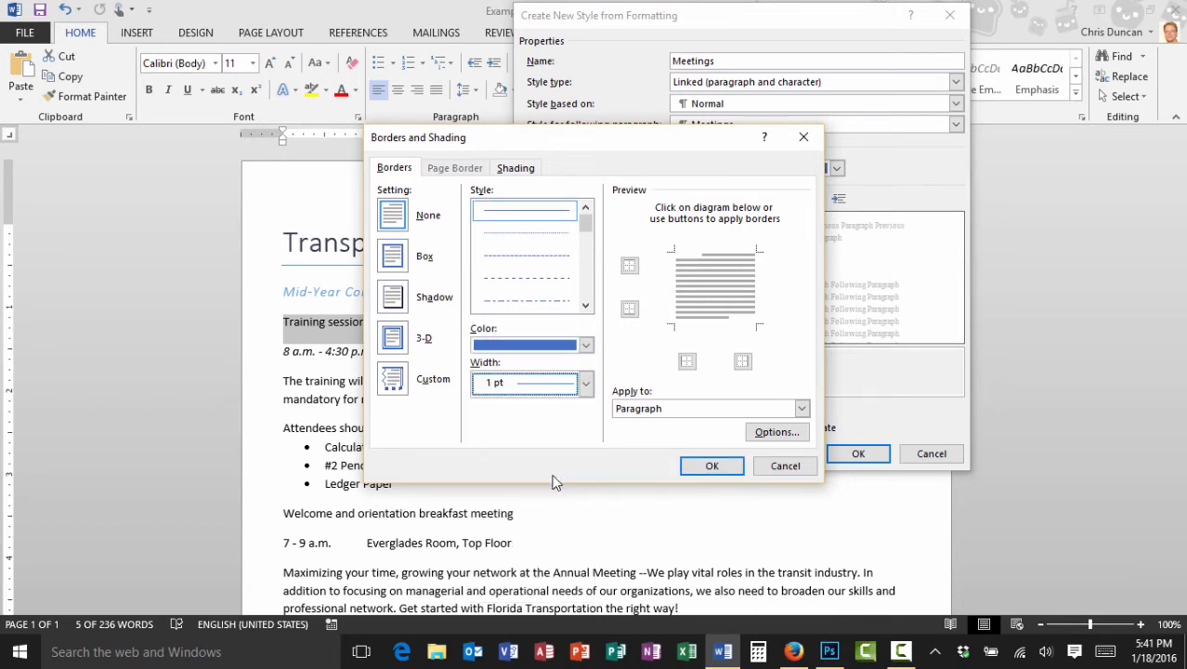
pyautogui.click(630, 311)
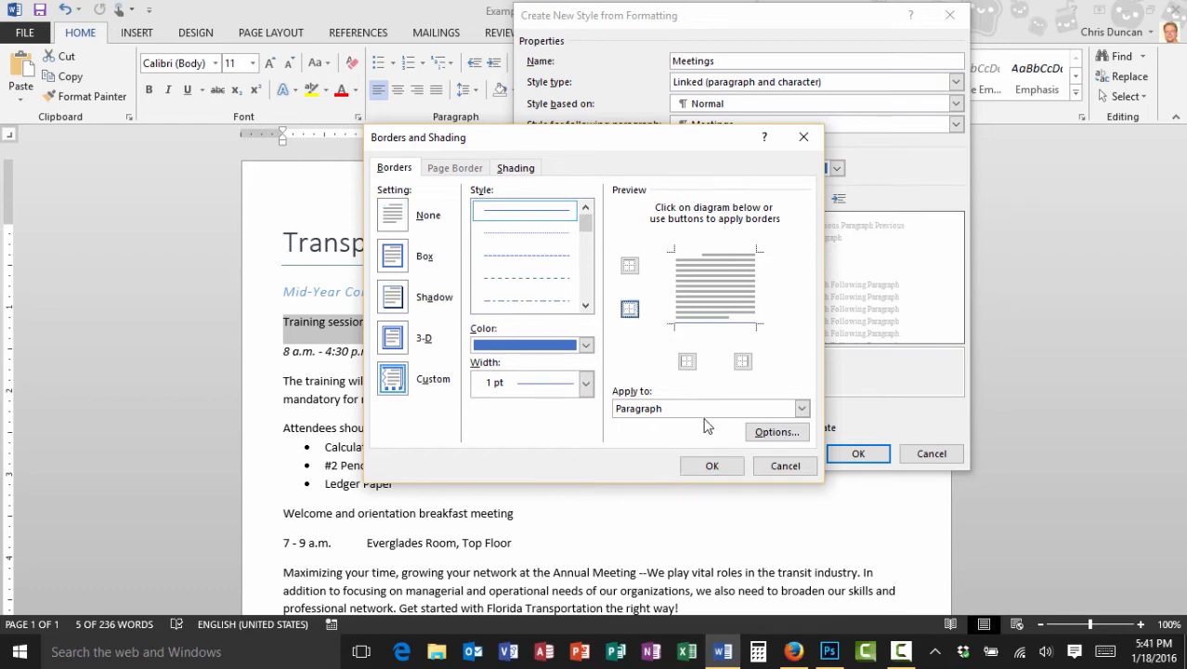
pyautogui.click(711, 466)
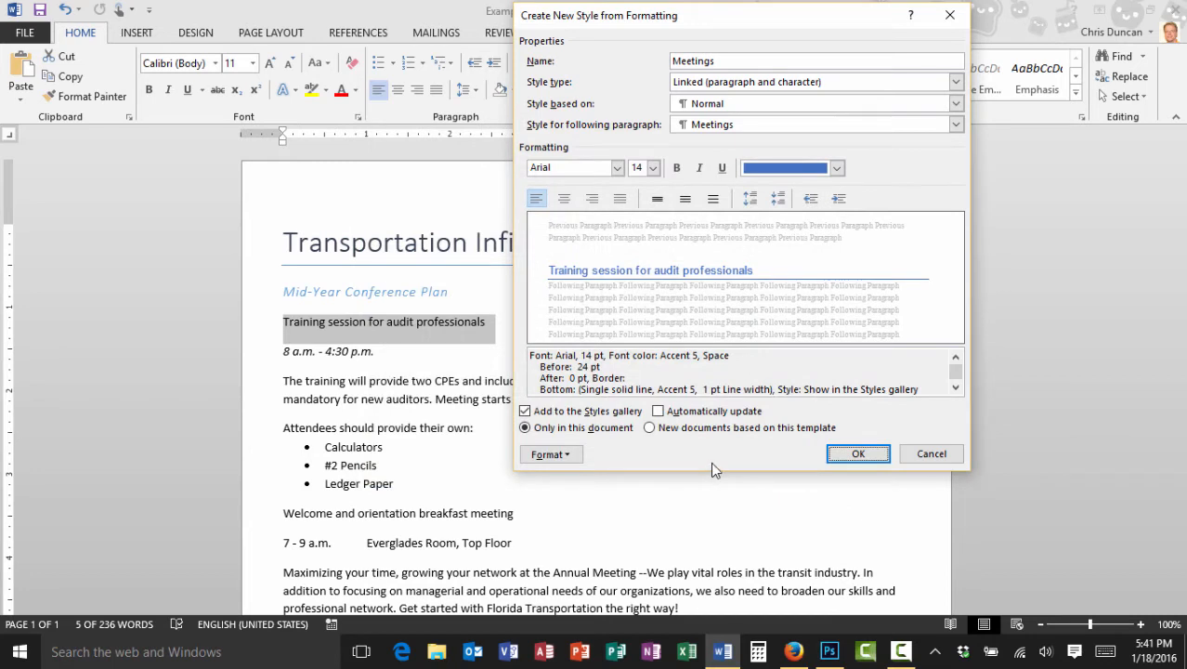
pyautogui.click(678, 173)
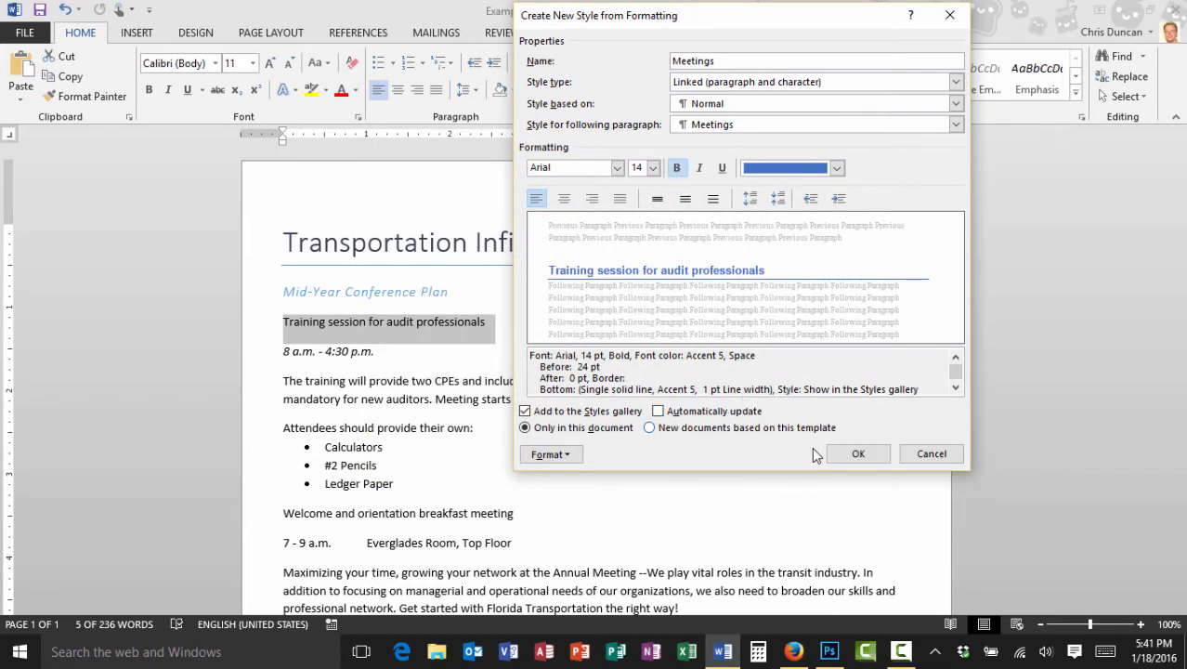
pyautogui.click(859, 453)
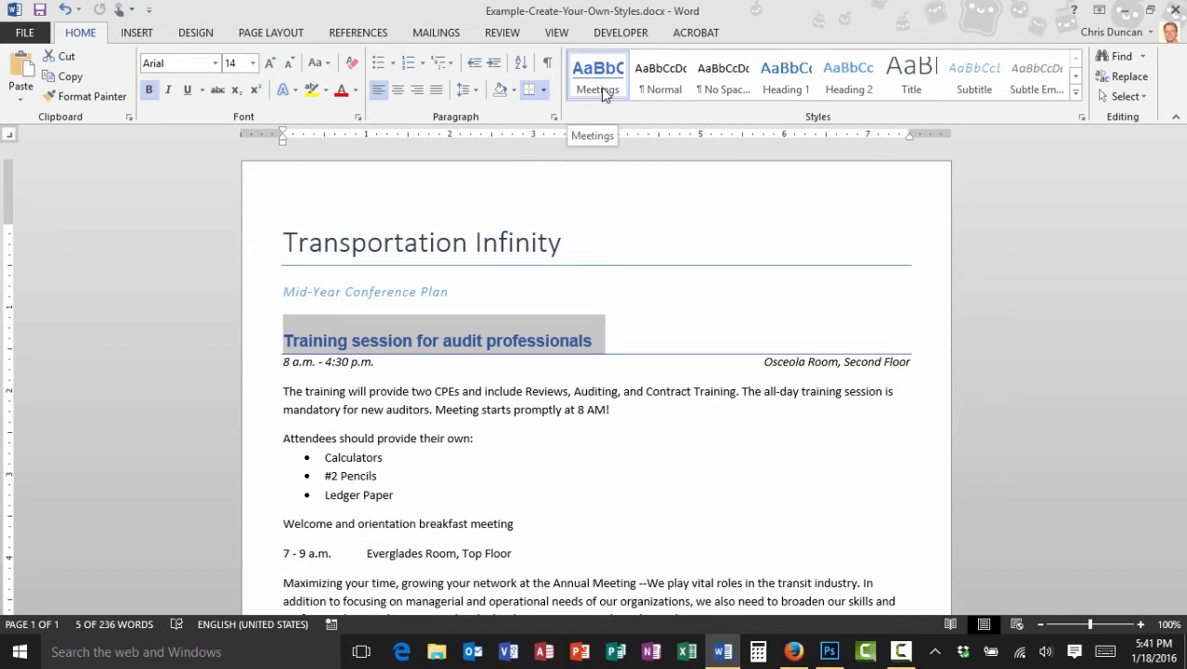
# Step: Apply the Meetings style to the lines "Welcome and orientation breakfast meeting" and "This is transportation in Florida"
pyautogui.click(311, 525)
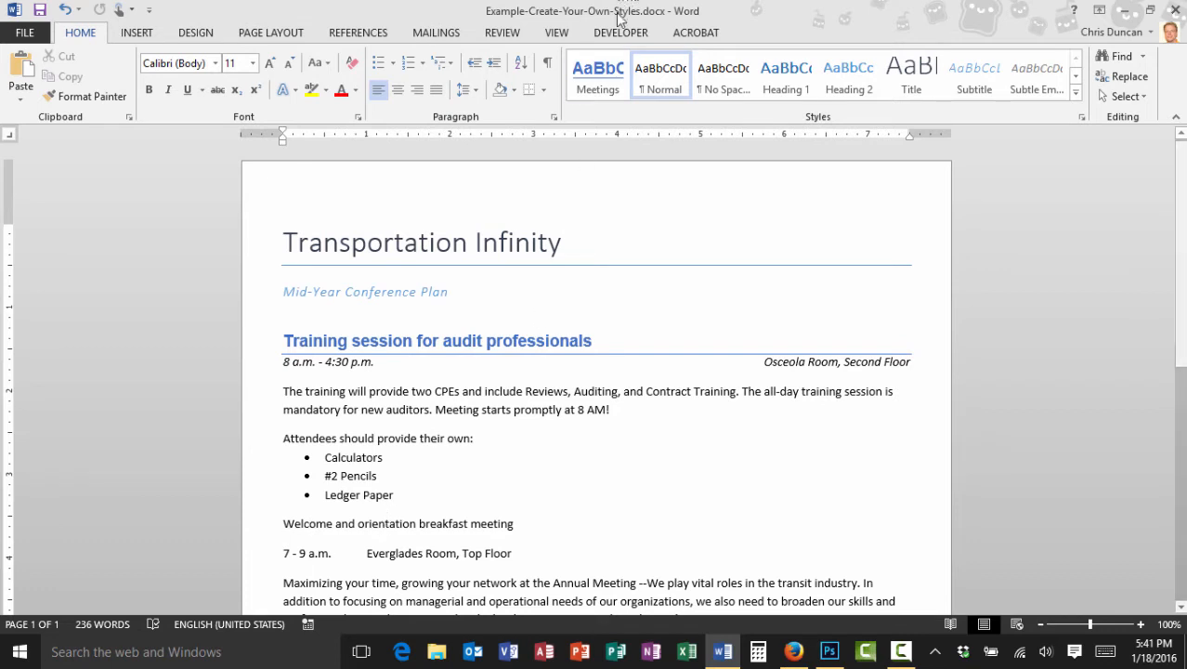
pyautogui.click(597, 90)
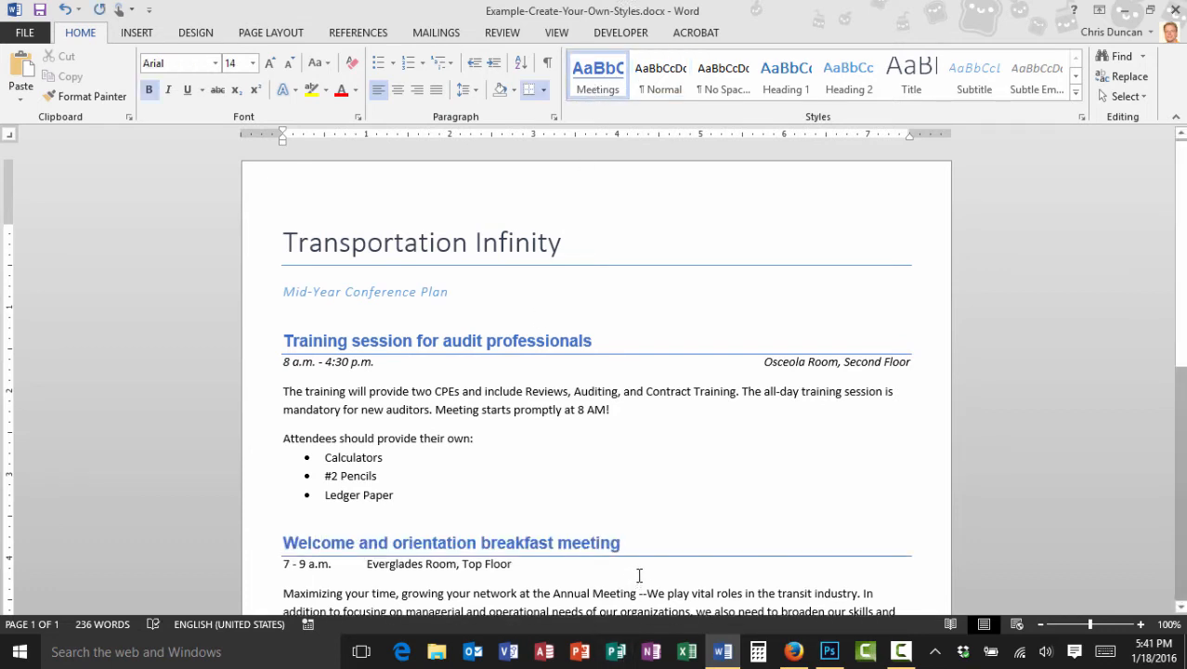
pyautogui.scroll(-4, 638, 571)
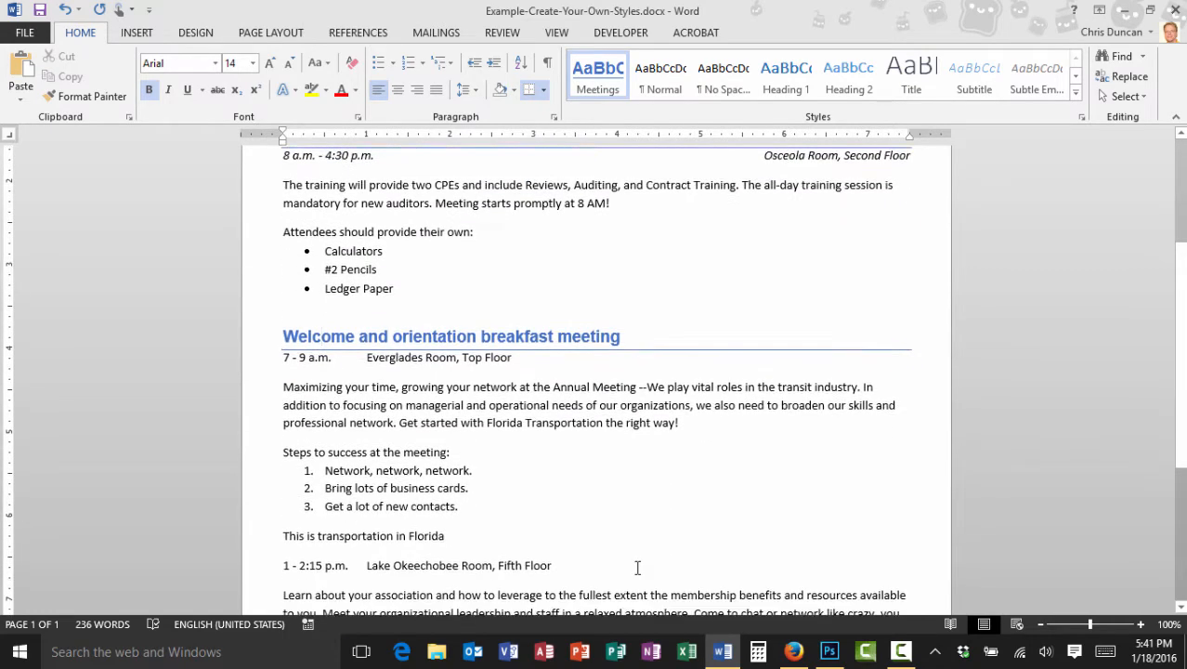
pyautogui.scroll(-3, 637, 567)
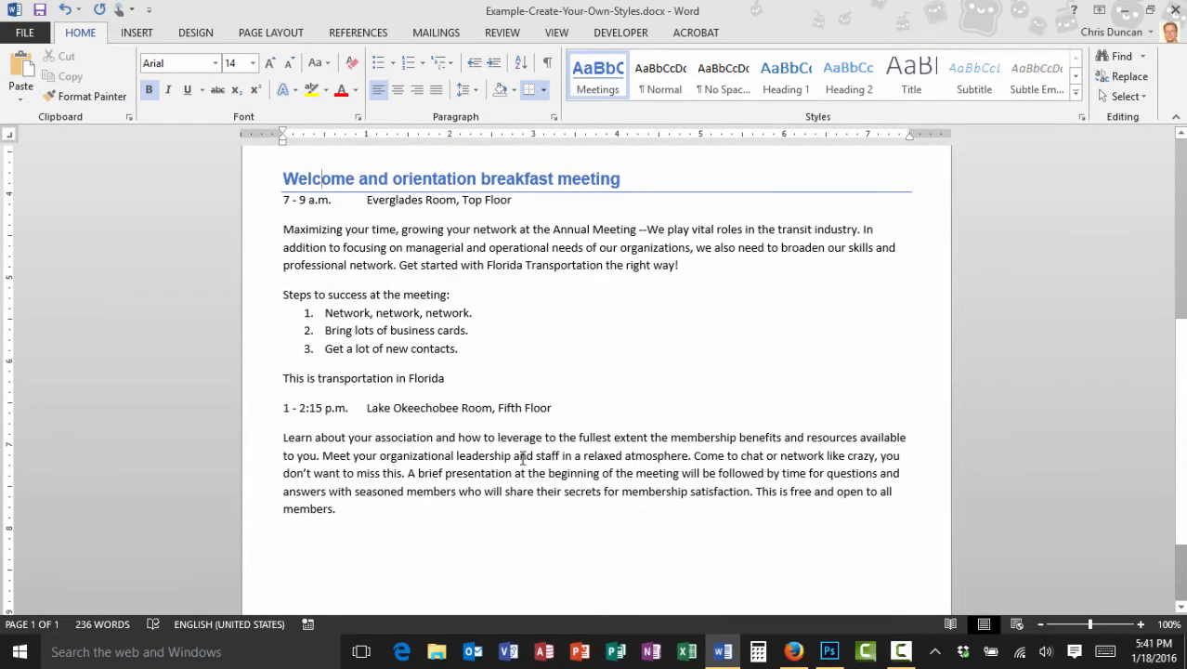
pyautogui.click(400, 379)
pyautogui.click(598, 79)
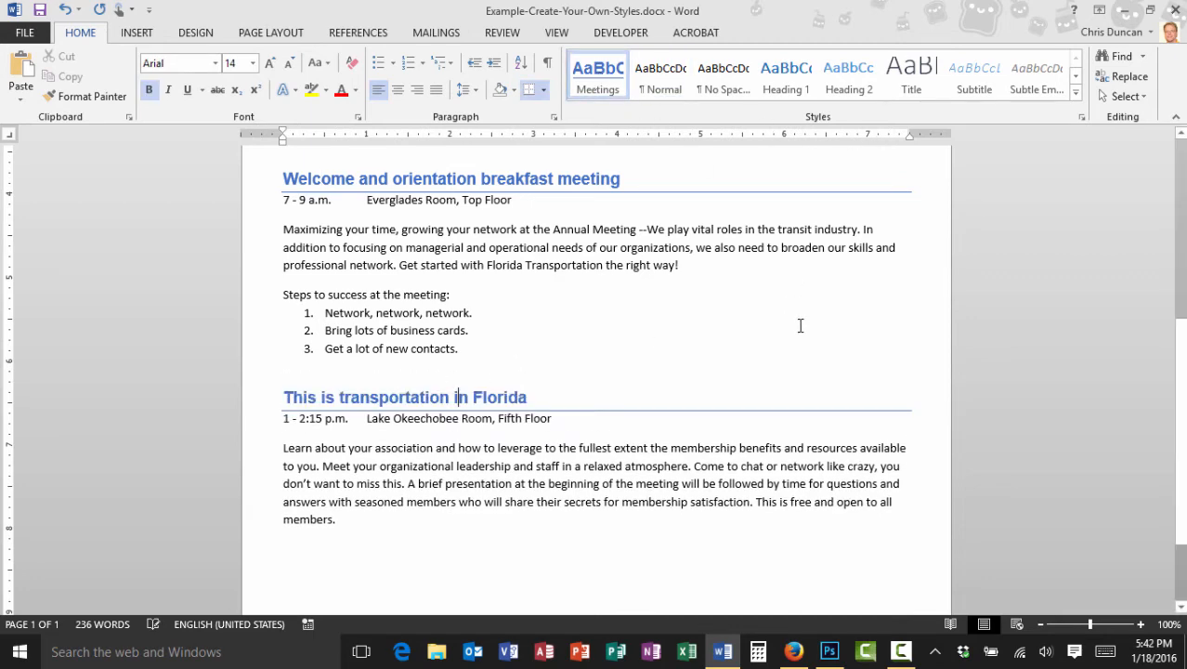
# Step: Create a new style named Locations from the formatting of the time and room line under "Training session for audit professionals"
pyautogui.scroll(6, 800, 325)
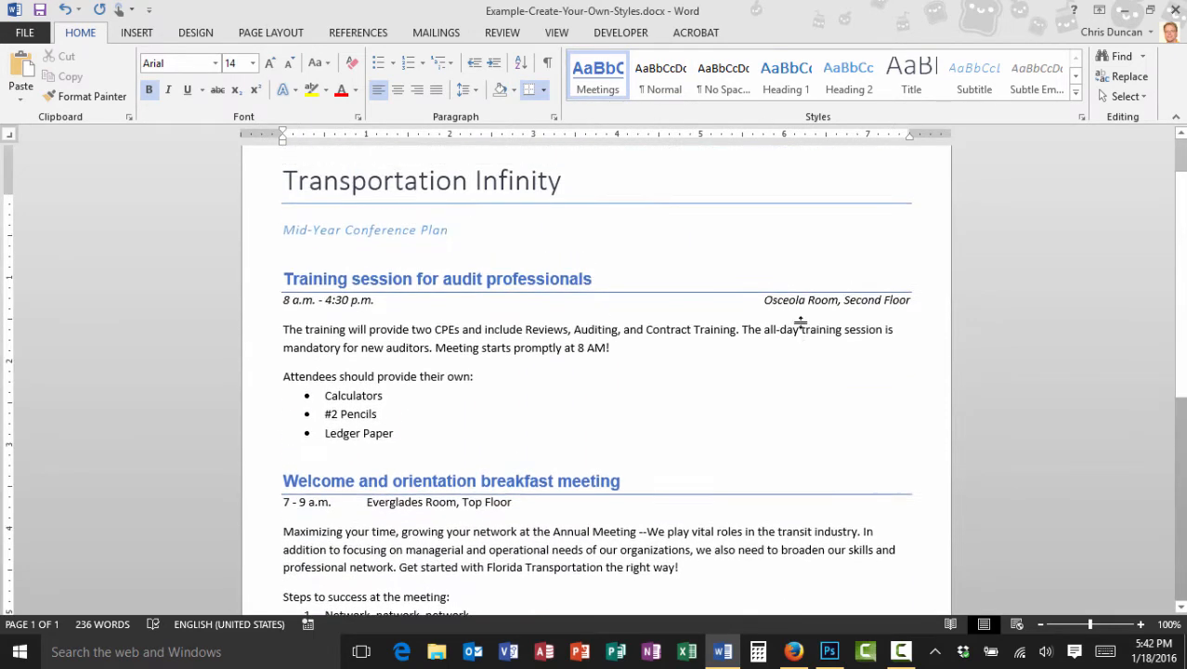
pyautogui.scroll(1, 802, 321)
pyautogui.scroll(-5, 801, 340)
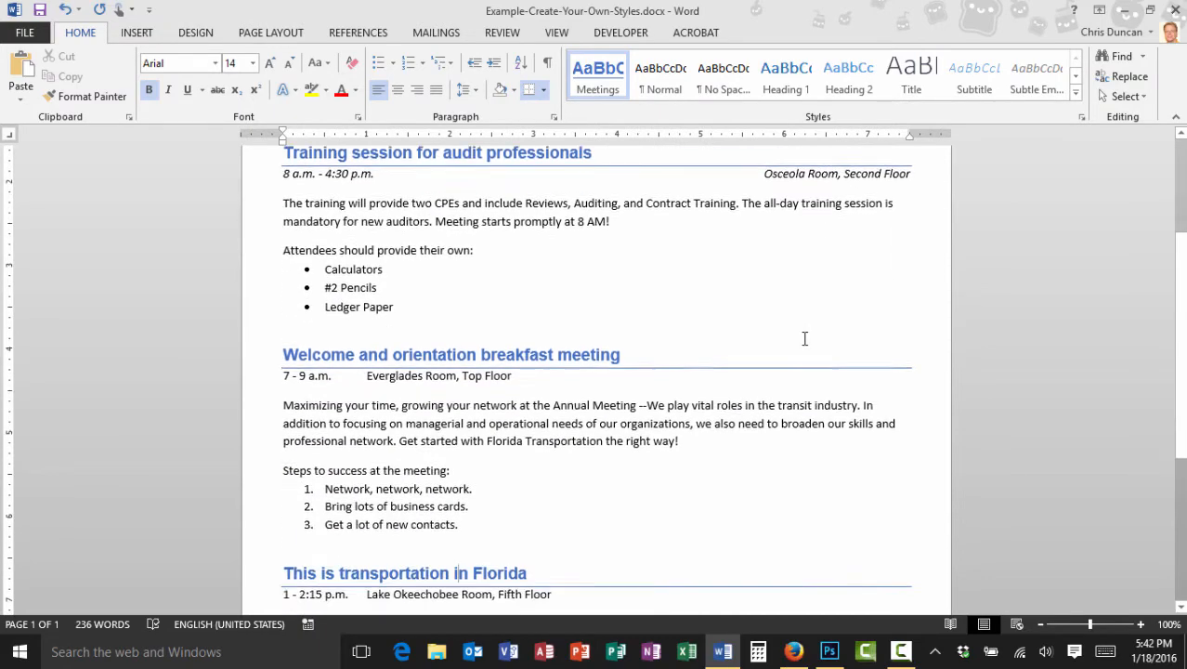
pyautogui.scroll(4, 803, 338)
pyautogui.scroll(-3, 804, 336)
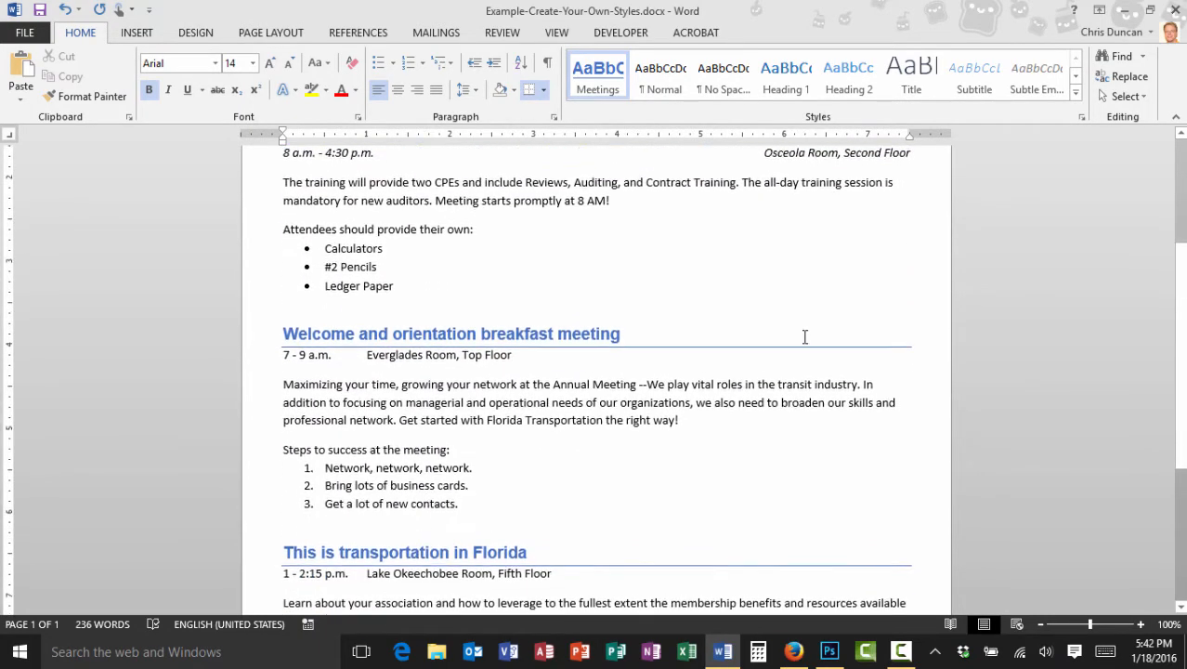
pyautogui.scroll(3, 804, 336)
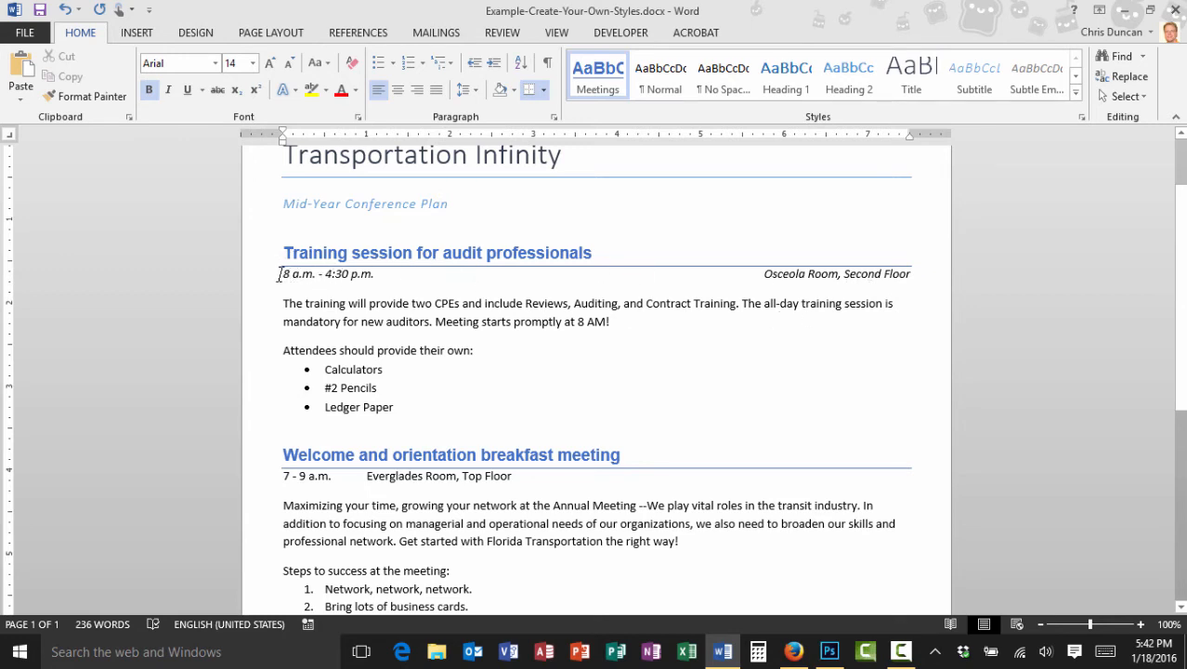
pyautogui.moveTo(278, 274); pyautogui.dragTo(927, 270)
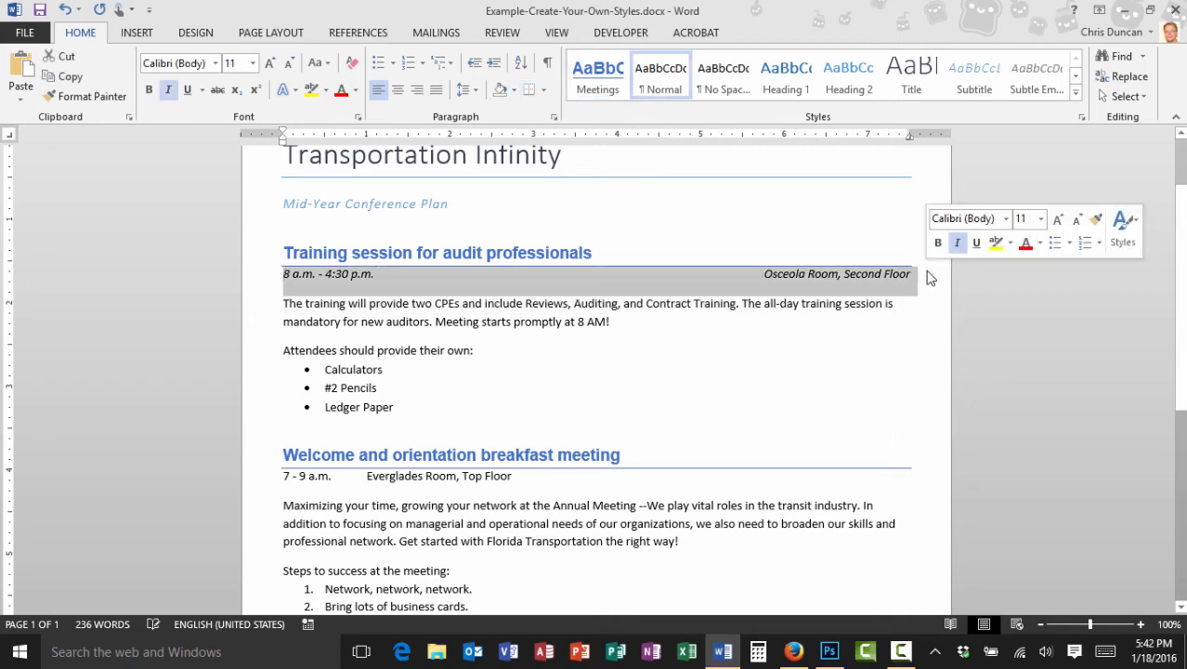
pyautogui.click(1076, 96)
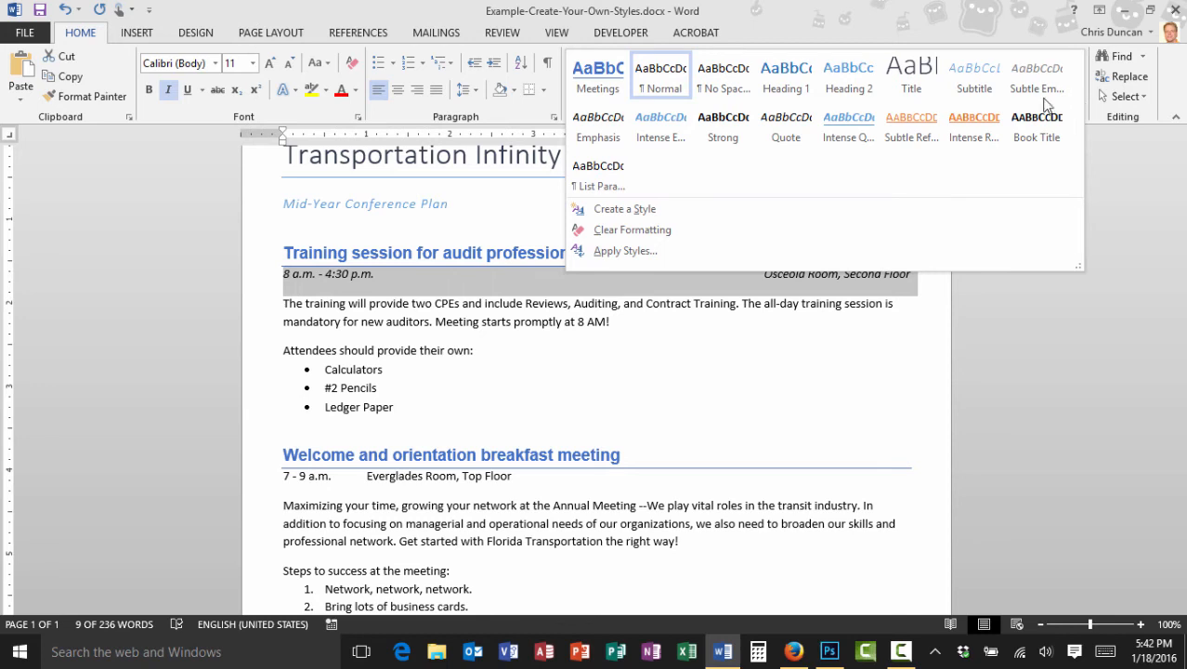
pyautogui.click(675, 210)
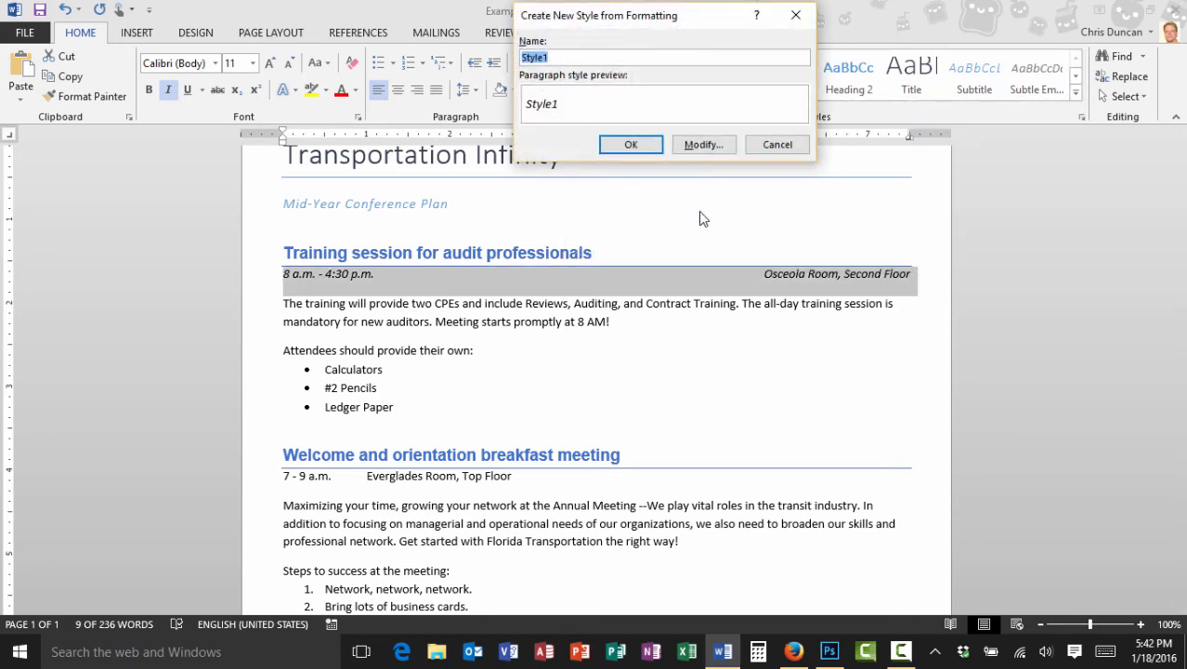
pyautogui.write('Locations')
pyautogui.click(632, 146)
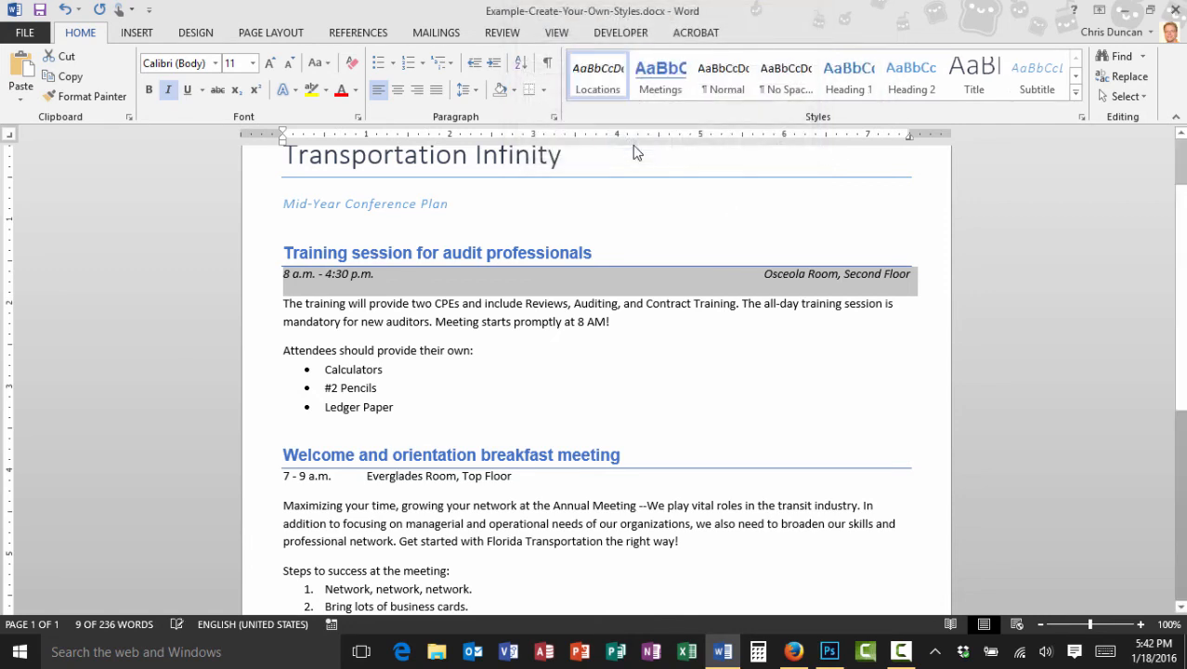
# Step: Apply the Locations style to the time and room lines for the Everglades Room and the Lake Okeechobee Room
pyautogui.click(398, 476)
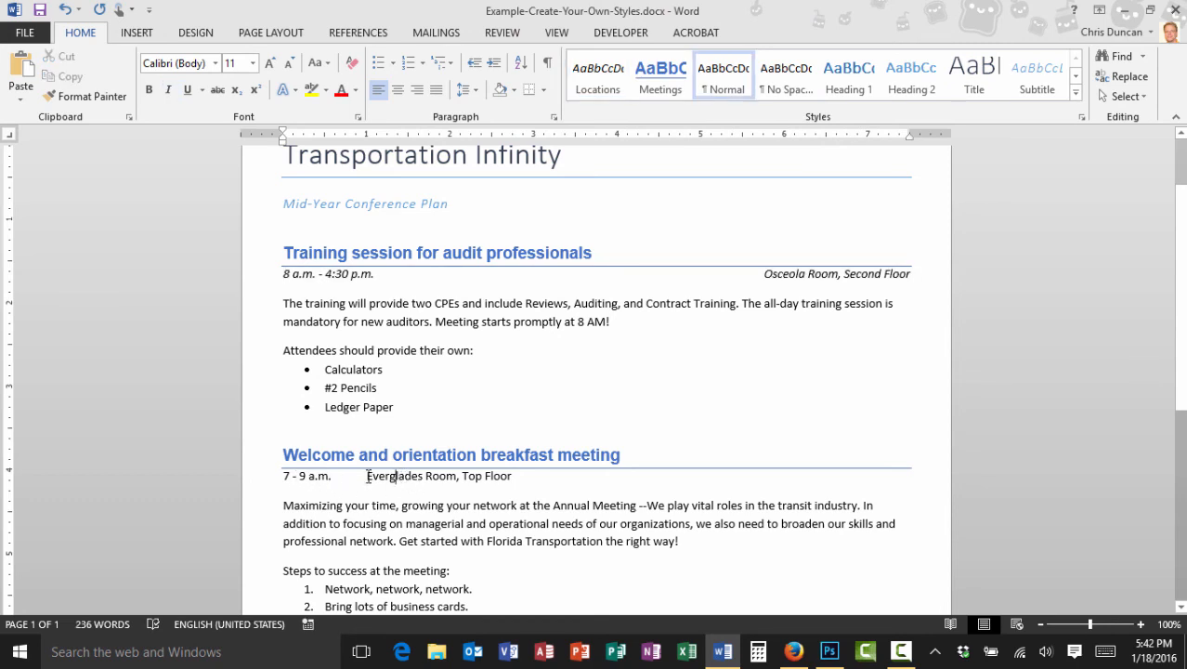
pyautogui.click(596, 73)
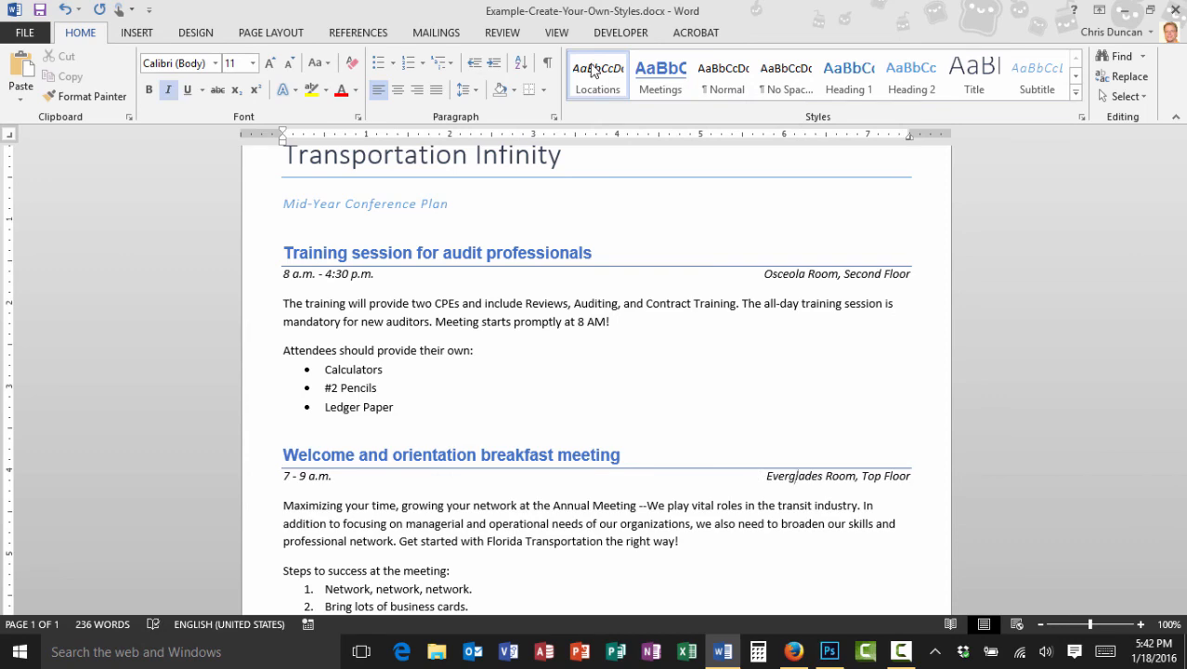
pyautogui.scroll(-3, 648, 355)
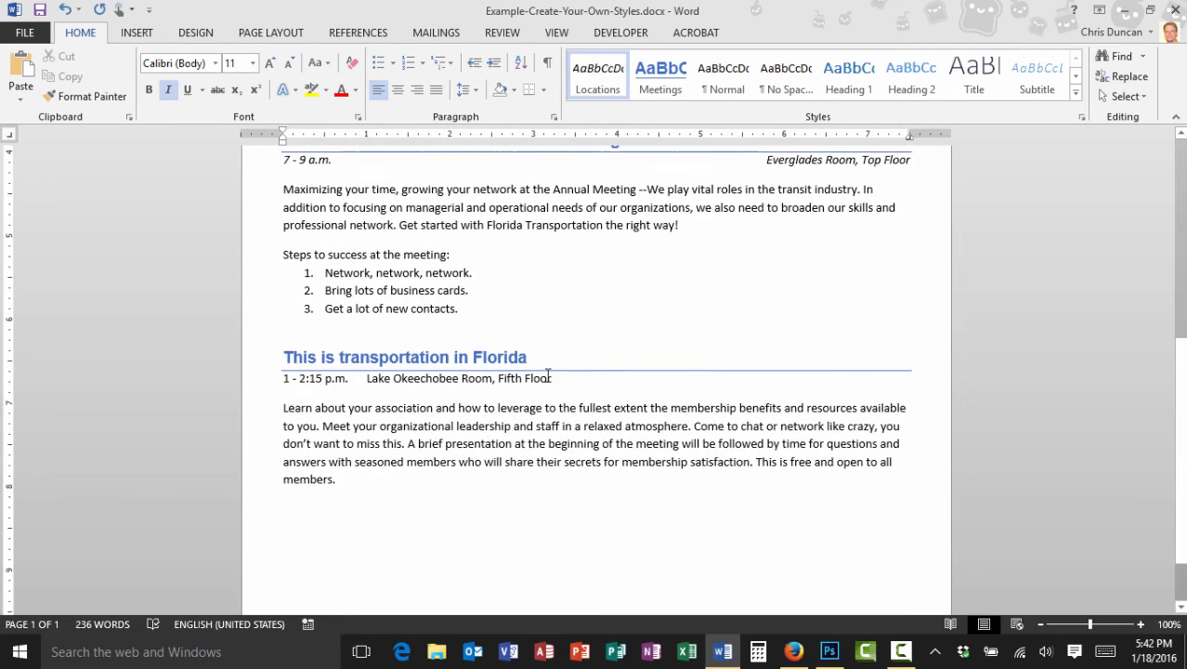
pyautogui.click(527, 376)
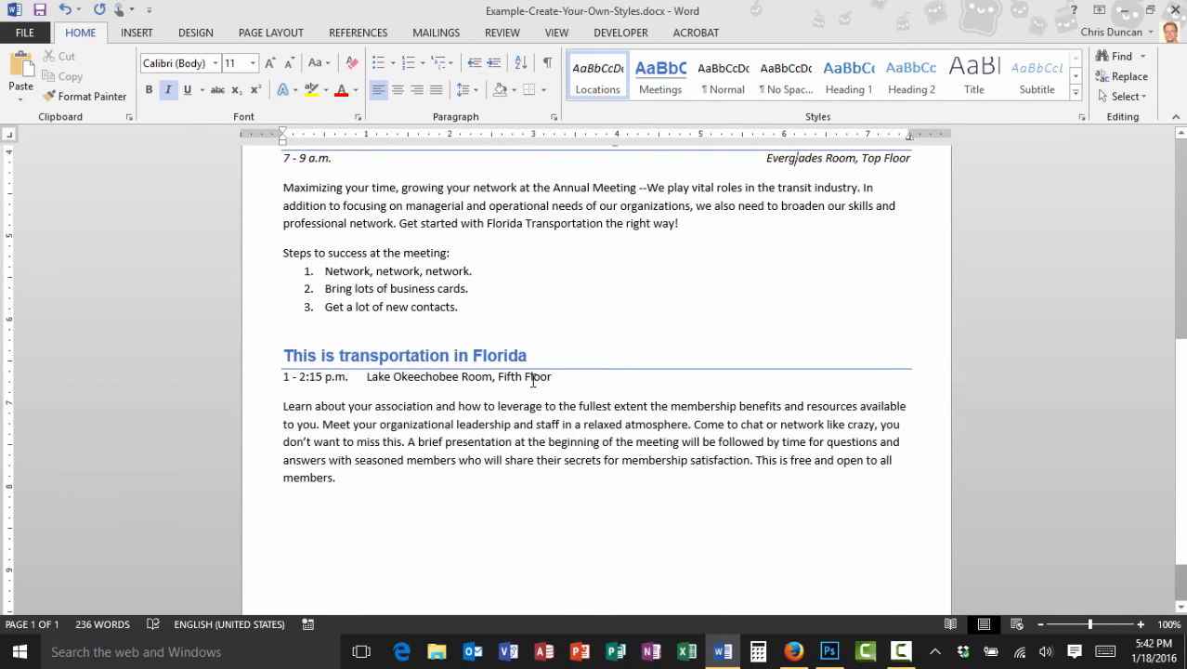
pyautogui.click(599, 76)
pyautogui.scroll(3, 624, 305)
pyautogui.scroll(2, 626, 305)
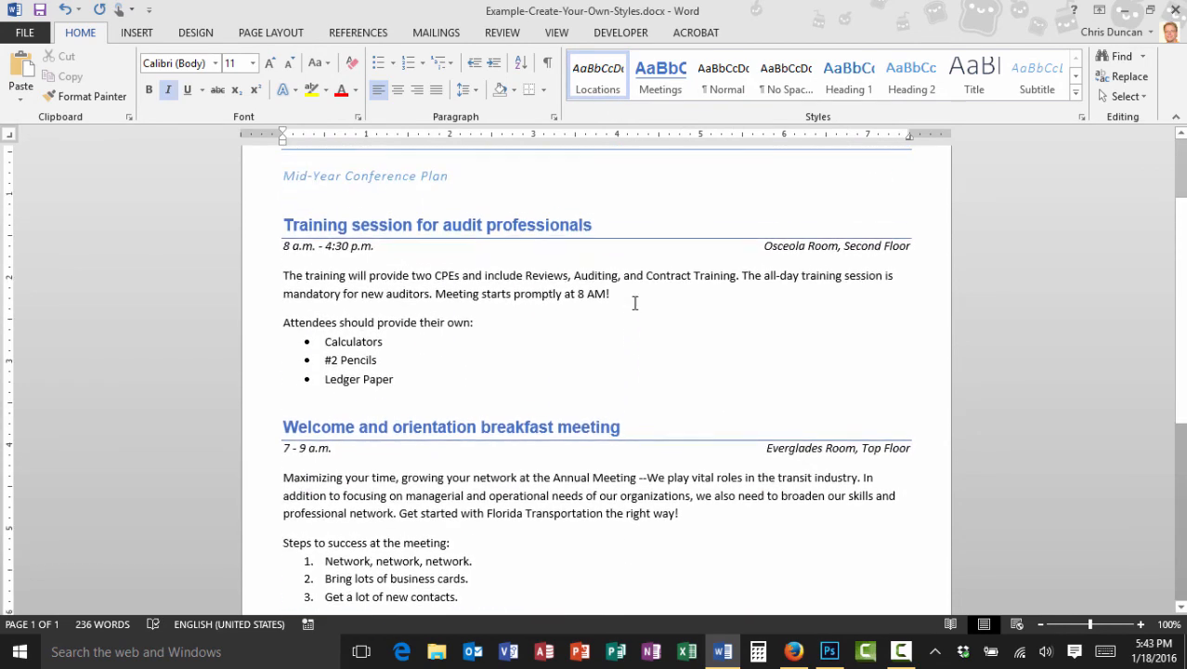
pyautogui.scroll(2, 631, 313)
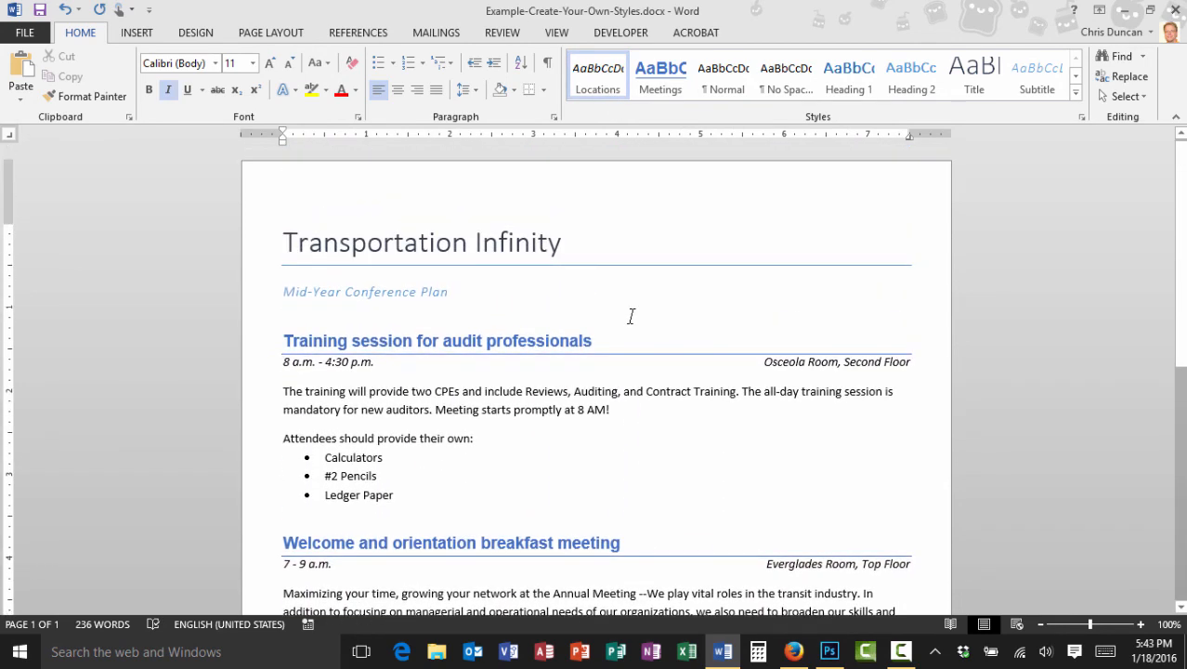